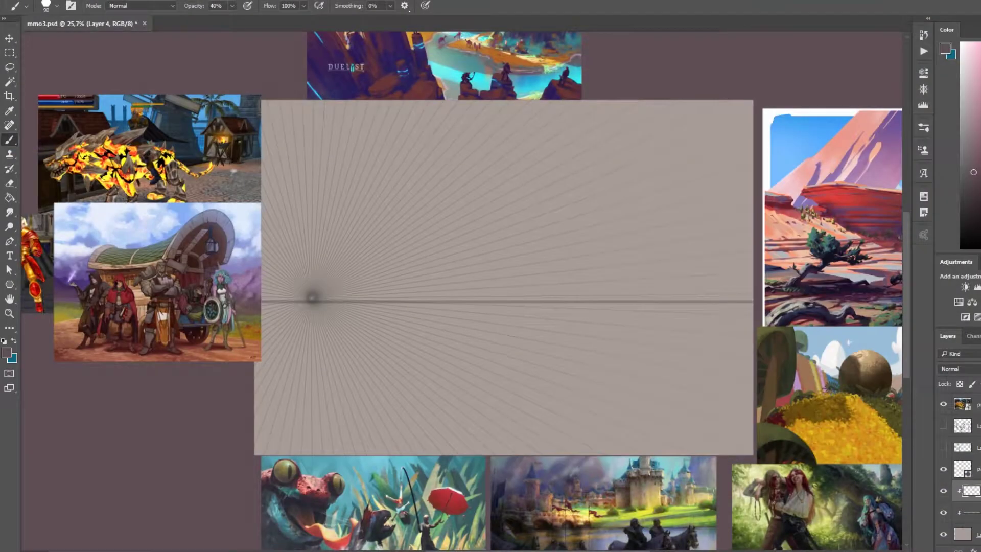
Step: Launch GeForce Experience (ShadowPlay) from the Start search
key(super)
text(shadowplay)
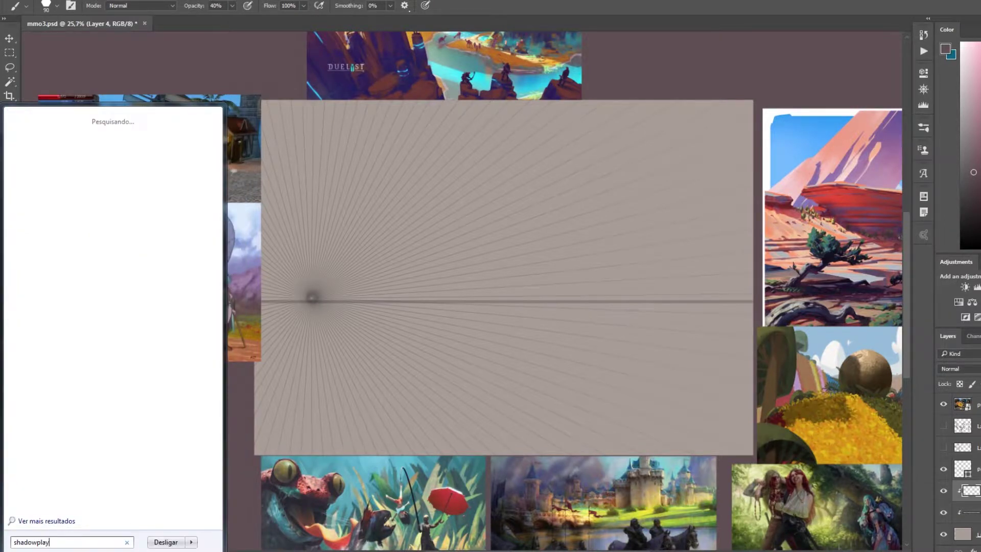
key(Return)
Step: Paint a faint stroke down-left from the vanishing point and toggle the GeForce overlay
drag(309, 298, 253, 404)
key(alt+z)
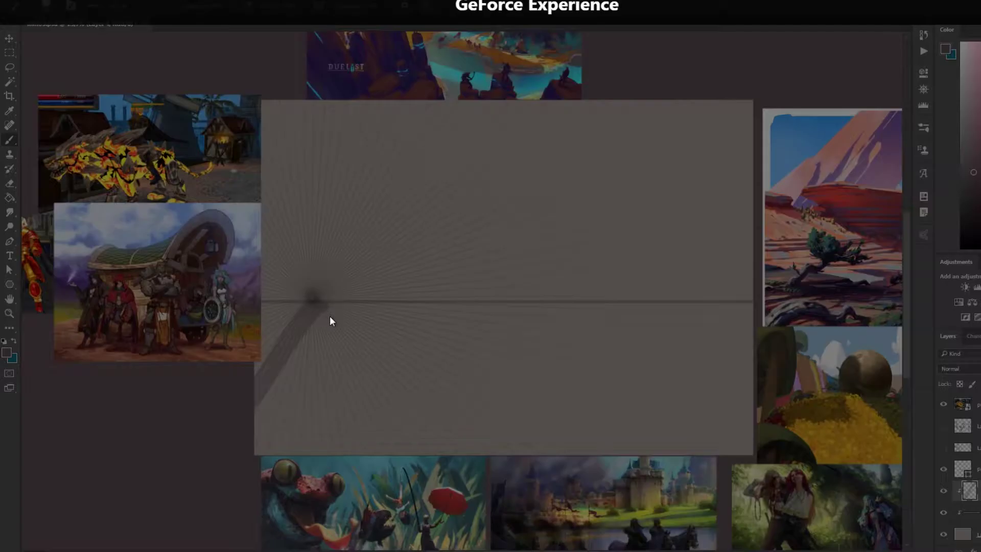
right_click(328, 295)
key(Escape)
Step: Paint a dark horizon band at 100% opacity, sloping down on the right
key(0)
mouse_move(285, 316)
mouse_down()
mouse_move(754, 316)
mouse_move(263, 380)
mouse_move(321, 328)
mouse_up()
drag(517, 327, 745, 353)
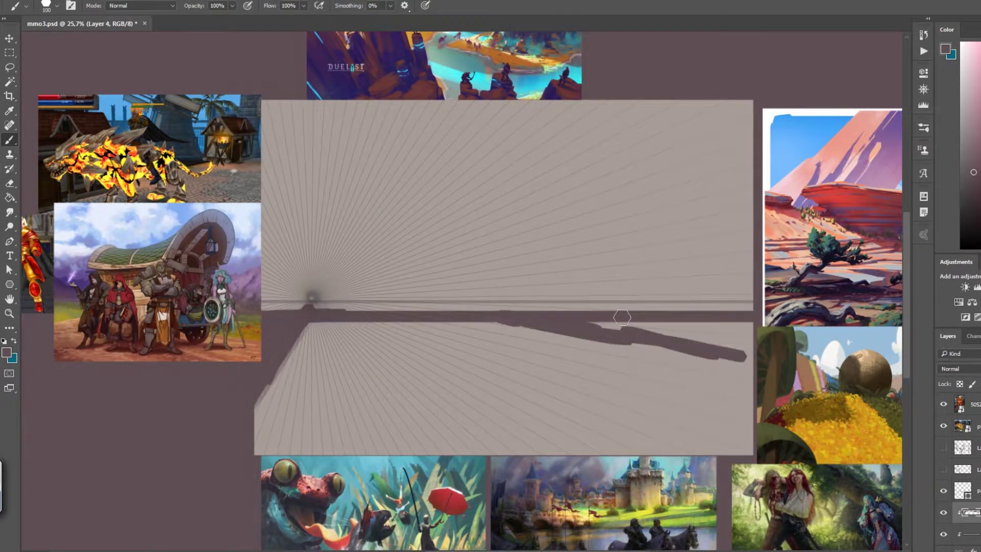
drag(598, 332, 739, 328)
Step: Fill the sky above the horizon with light teal strokes
click(975, 95)
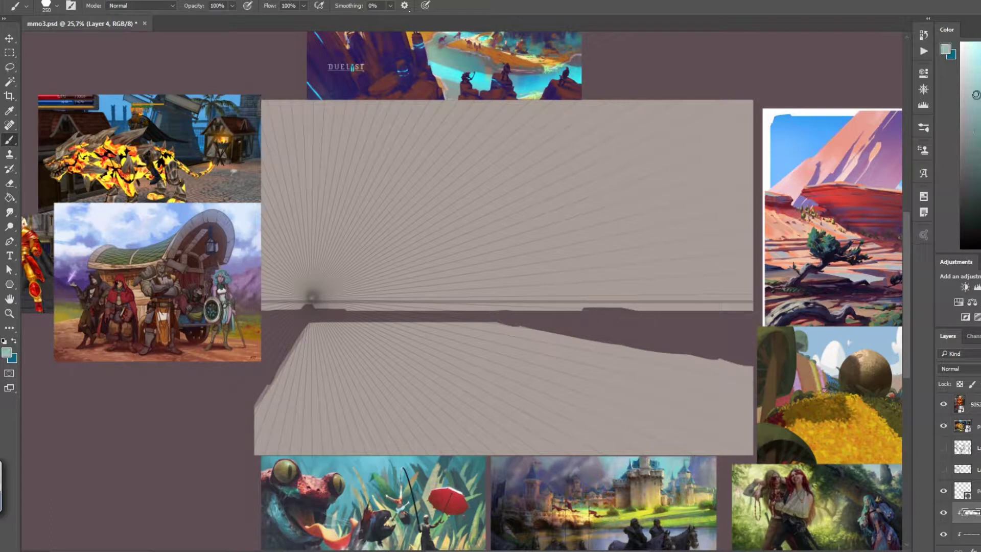
mouse_move(276, 291)
mouse_down()
mouse_move(689, 295)
mouse_move(273, 232)
mouse_move(374, 158)
mouse_move(770, 239)
mouse_up()
click(973, 172)
Step: Paint over the lower-left ground wedge and add a dark purple horizon stroke
drag(302, 327, 258, 449)
key(r)
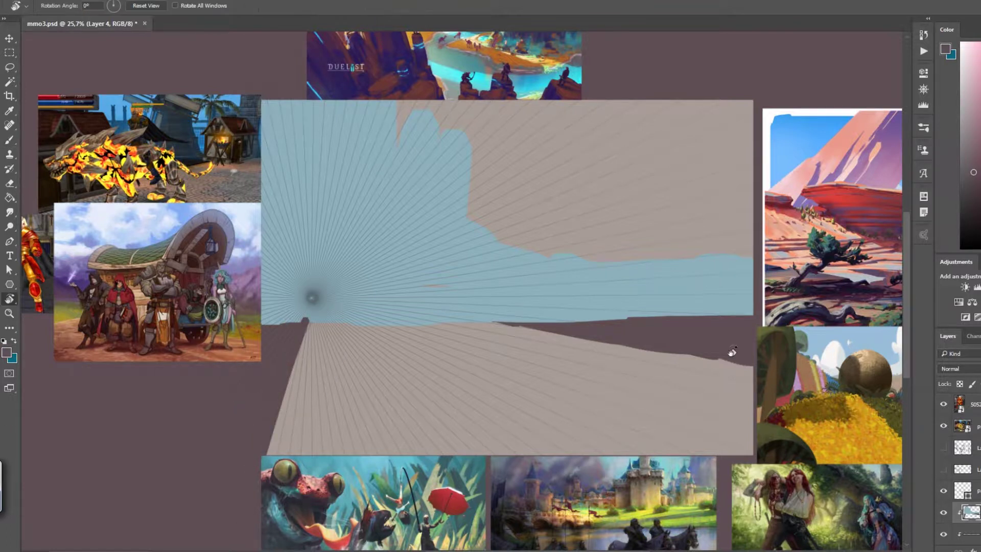
drag(732, 352, 729, 360)
drag(453, 315, 554, 339)
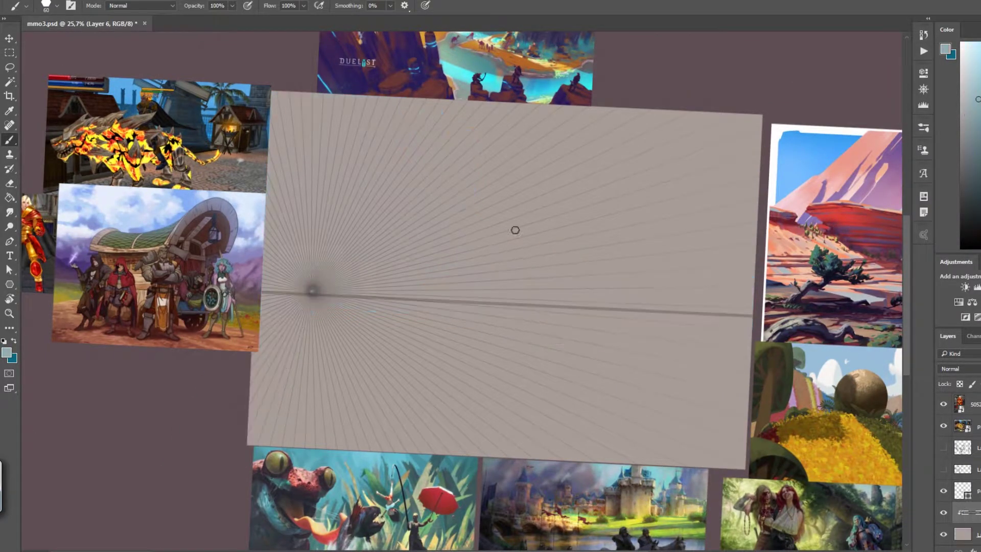
Step: Fill the whole sky teal and add lighter teal cloud shapes
drag(486, 197, 635, 131)
alt+click(313, 286)
drag(286, 286, 400, 201)
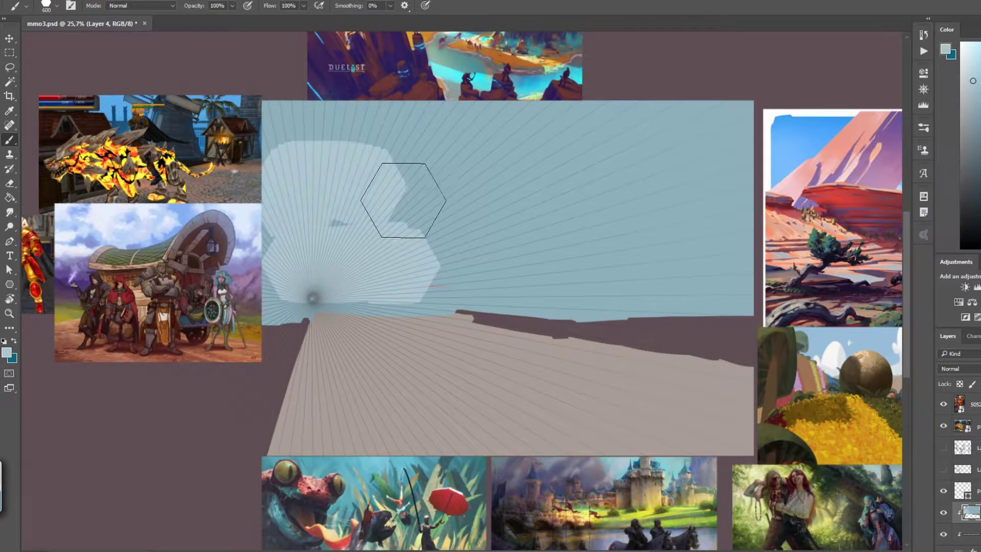
key(bracketleft)
key(bracketleft)
key(bracketleft)
mouse_move(401, 164)
mouse_down()
mouse_move(589, 240)
mouse_move(688, 160)
mouse_move(550, 206)
mouse_up()
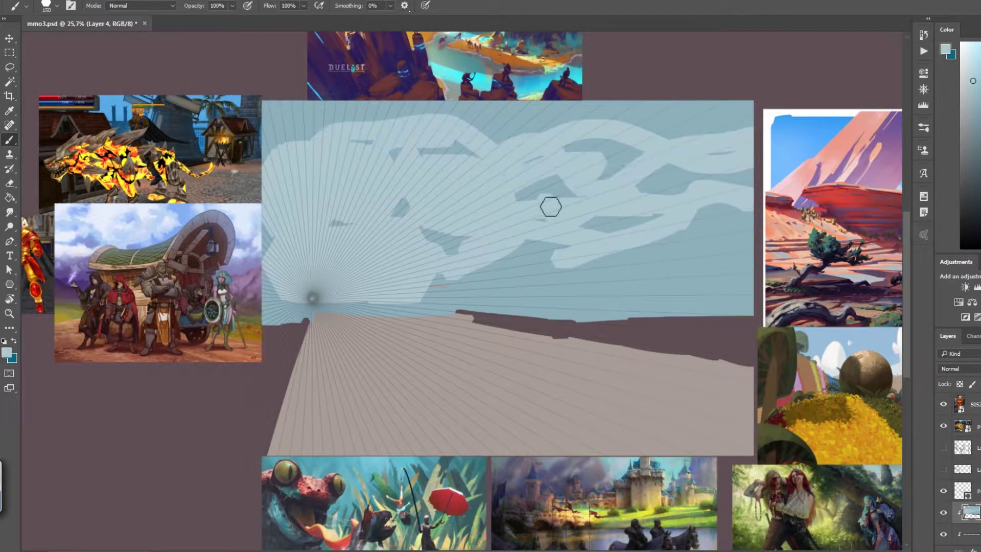
Step: Paint thin light swirls on the ground with a smaller brush
alt+click(341, 327)
mouse_move(306, 321)
mouse_down()
mouse_move(460, 323)
mouse_move(581, 399)
mouse_up()
key(ctrl+z)
key(ctrl+z)
key(bracketleft)
key(bracketleft)
key(bracketleft)
mouse_move(370, 339)
mouse_down()
mouse_move(438, 385)
mouse_move(317, 398)
mouse_up()
Step: Paint mauve-brown and green strokes along the horizon and the ground's left edge
alt+click(286, 330)
mouse_move(481, 313)
mouse_down()
mouse_move(683, 319)
mouse_move(633, 342)
mouse_move(703, 337)
mouse_up()
drag(298, 317, 257, 434)
alt+click(679, 275)
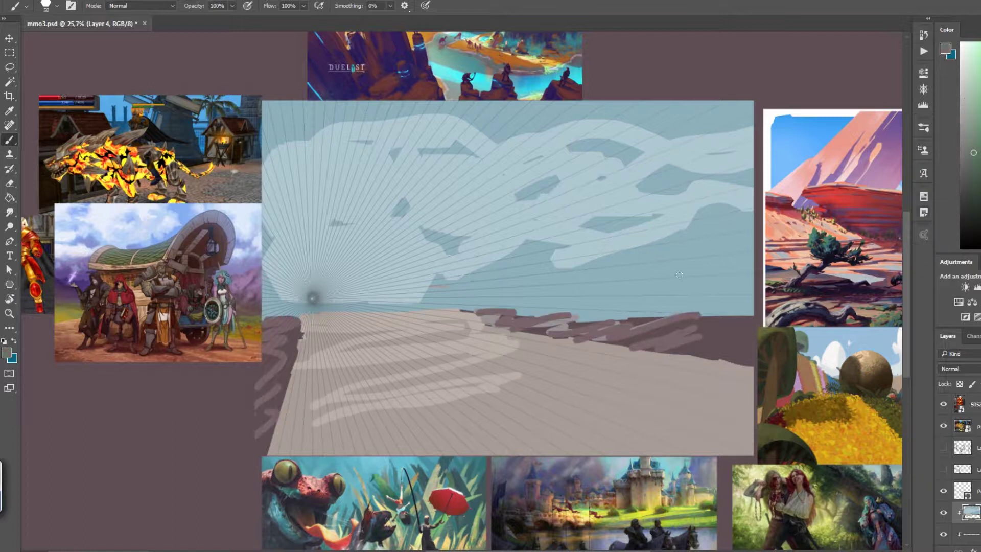
drag(696, 314, 648, 352)
mouse_move(278, 389)
mouse_down()
mouse_move(258, 439)
mouse_move(278, 332)
mouse_up()
drag(496, 324, 620, 343)
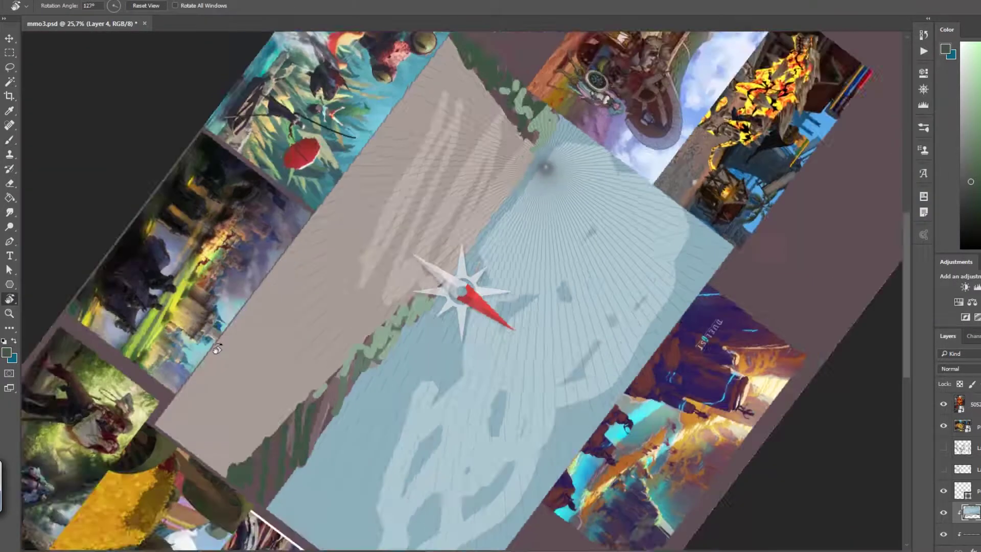
Step: Add a grey-mauve stroke near the horizon and load the light blue sky colour
alt+click(306, 389)
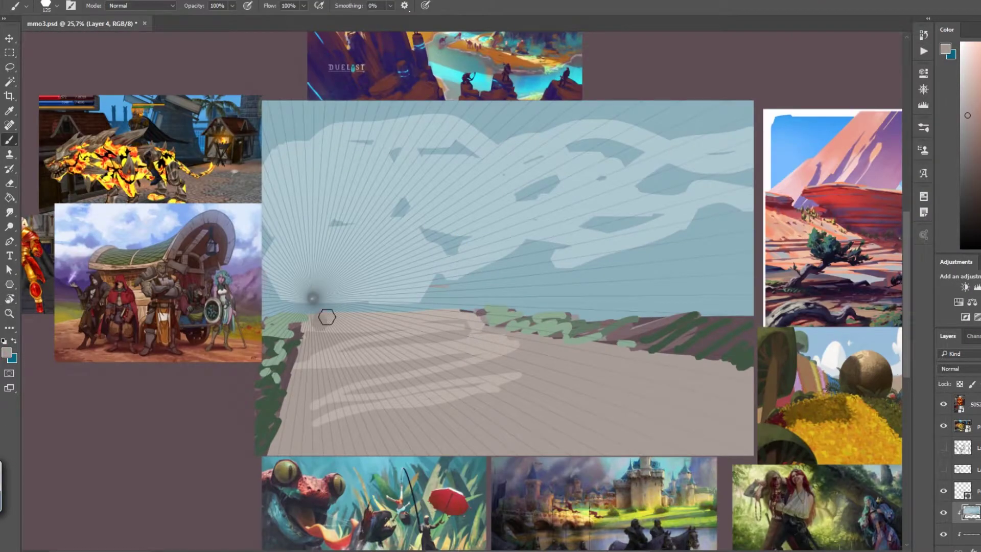
drag(326, 327, 408, 332)
alt+click(617, 203)
key(bracketright)
Step: Paint a pale cyan cloud band along the horizon and dark brown rocks at right
mouse_move(270, 289)
mouse_down()
mouse_move(419, 301)
mouse_move(462, 276)
mouse_move(498, 300)
mouse_move(580, 296)
mouse_move(751, 312)
mouse_up()
mouse_move(265, 276)
mouse_down()
mouse_move(401, 261)
mouse_move(751, 301)
mouse_up()
alt+click(275, 418)
alt+click(508, 381)
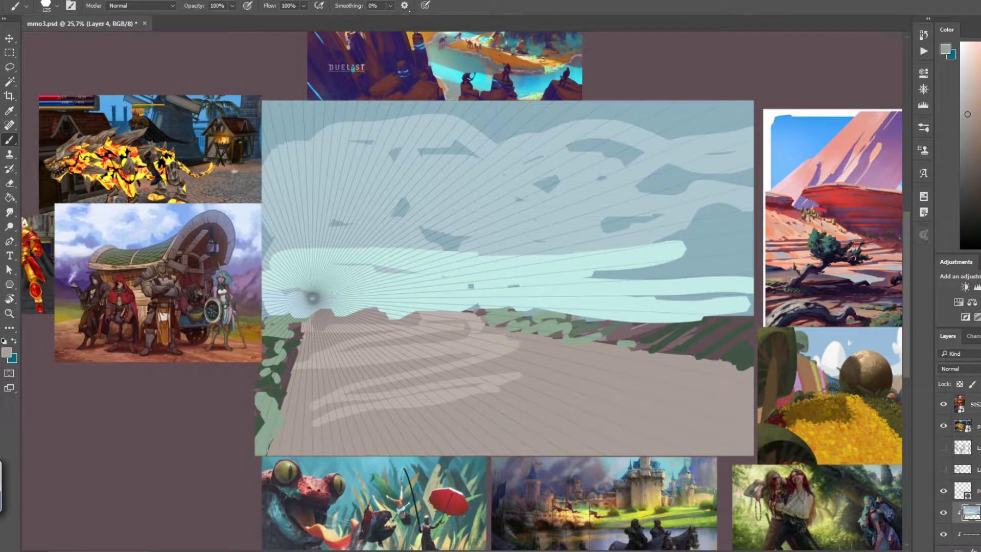
drag(658, 321, 633, 378)
key(ctrl+z)
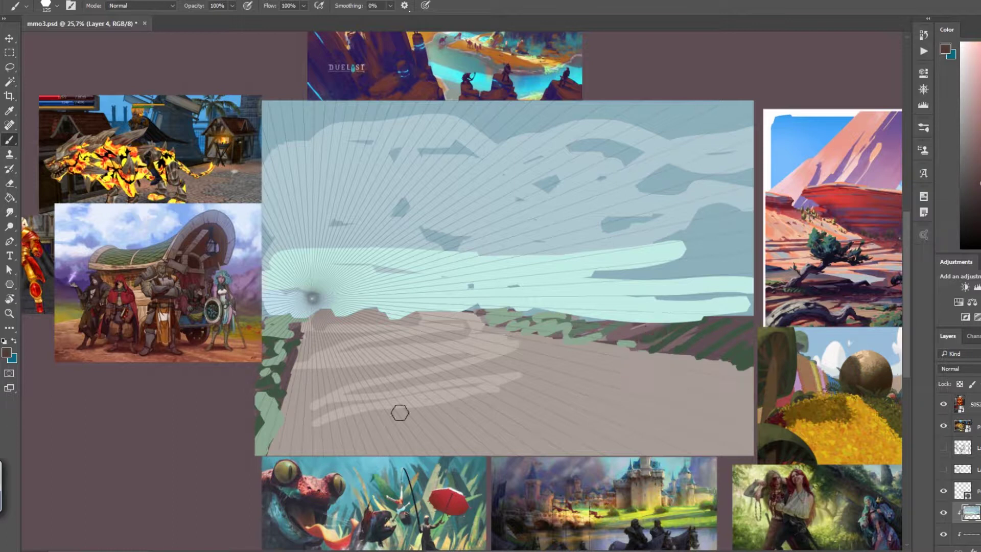
mouse_move(728, 294)
mouse_down()
mouse_move(746, 353)
mouse_move(702, 339)
mouse_move(684, 303)
mouse_move(613, 307)
mouse_move(569, 296)
mouse_move(544, 305)
mouse_up()
Step: Paint dark teal rock spires on the right and left horizon, greying the left rocks
alt+click(679, 299)
drag(732, 273, 724, 309)
drag(279, 277, 271, 311)
drag(327, 275, 307, 308)
alt+click(459, 304)
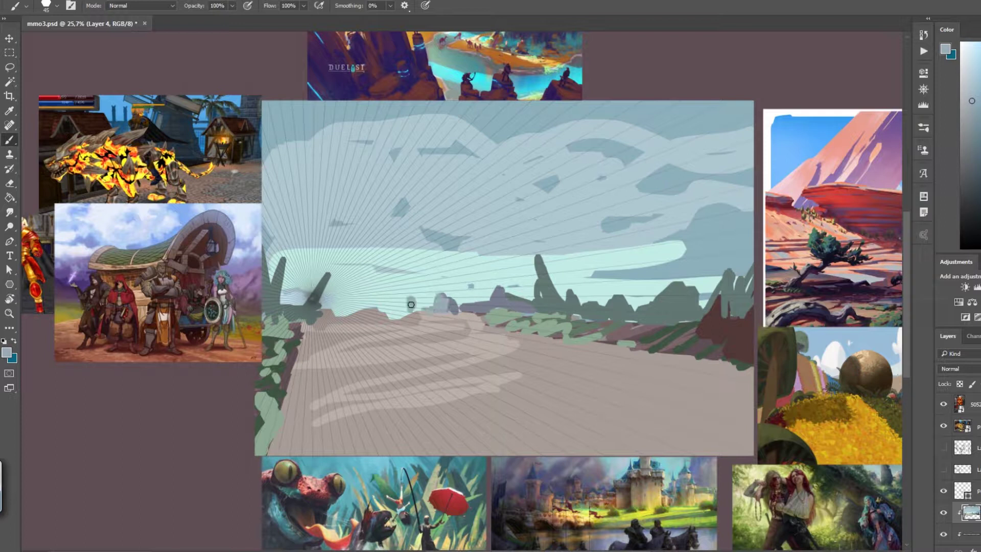
alt+click(519, 299)
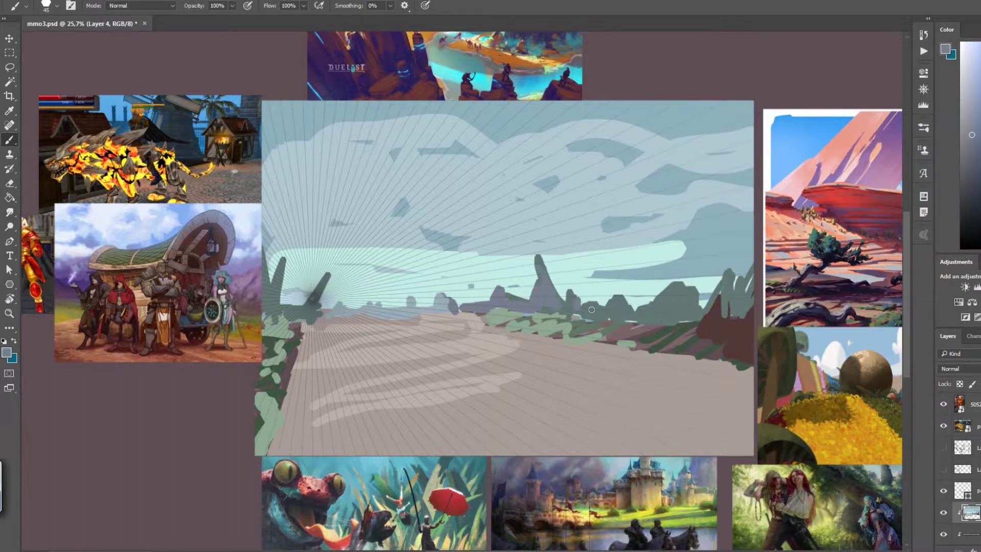
drag(326, 280, 314, 317)
drag(286, 268, 273, 309)
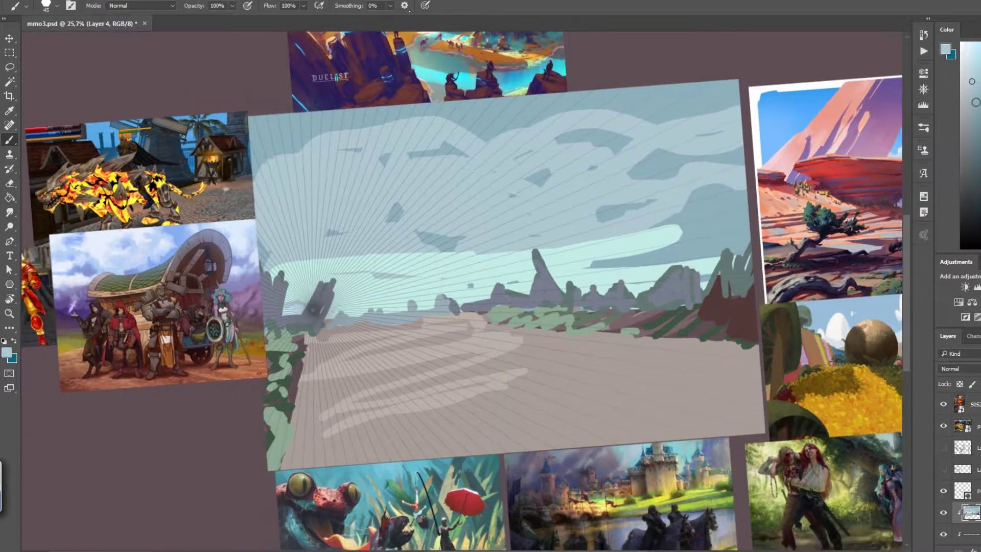
Step: Repaint the sky with blue-grey cloud strokes and bright blue
key(bracketright)
key(bracketright)
key(bracketright)
mouse_move(301, 178)
mouse_down()
mouse_move(528, 234)
mouse_move(613, 94)
mouse_up()
alt+click(613, 94)
mouse_move(715, 128)
mouse_down()
mouse_move(360, 112)
mouse_move(403, 168)
mouse_up()
mouse_move(306, 204)
mouse_down()
mouse_move(416, 186)
mouse_move(650, 241)
mouse_move(451, 283)
mouse_up()
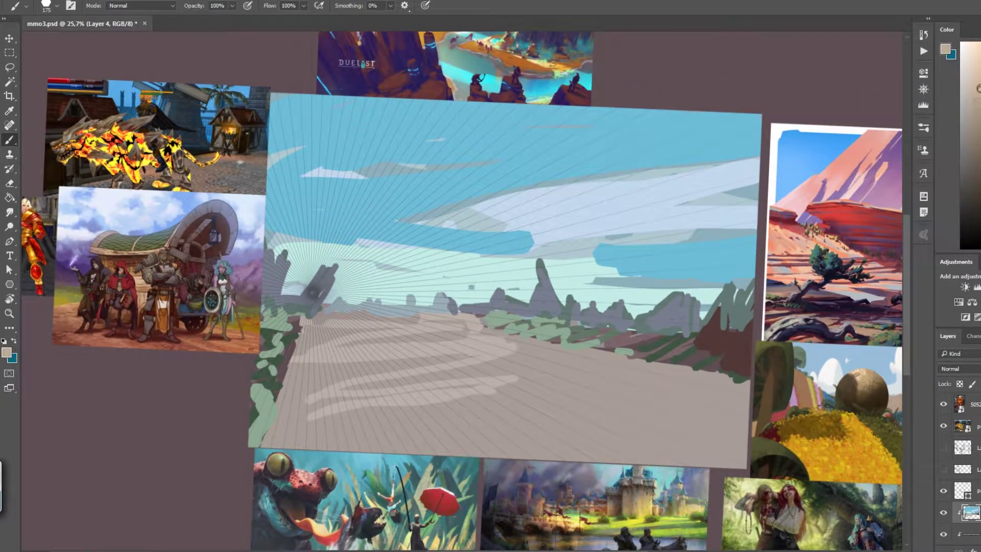
Step: Cover the ground with broad tan strokes, then light peach
drag(383, 419, 418, 392)
key(bracketright)
key(bracketright)
key(bracketright)
drag(652, 397, 595, 416)
key(bracketleft)
key(bracketleft)
key(bracketleft)
alt+click(591, 381)
mouse_move(590, 381)
mouse_down()
mouse_move(431, 331)
mouse_move(494, 364)
mouse_move(464, 317)
mouse_move(457, 357)
mouse_move(471, 329)
mouse_move(309, 434)
mouse_move(664, 409)
mouse_move(572, 394)
mouse_move(510, 367)
mouse_move(460, 398)
mouse_up()
Step: Paint reddish-brown streaks across the peach road
key(bracketleft)
alt+click(715, 449)
alt+click(529, 344)
key(bracketleft)
key(bracketleft)
alt+click(396, 373)
drag(352, 380, 501, 342)
drag(306, 424, 578, 393)
drag(536, 455, 740, 388)
Step: Add a dark green stroke by the horizon and extend the dark grey rock upward
alt+click(644, 340)
drag(644, 340, 613, 336)
alt+click(675, 297)
alt+click(433, 294)
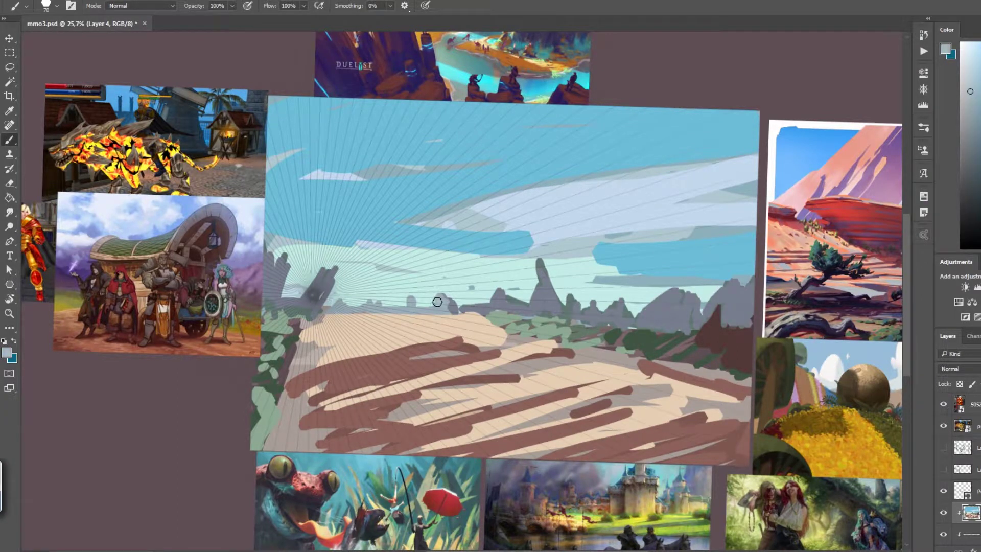
alt+click(294, 299)
drag(306, 291, 338, 262)
Step: Brighten the cloud edges with pale cyan and add grey-blue strokes across the clouds
alt+click(509, 254)
mouse_move(485, 253)
mouse_down()
mouse_move(557, 248)
mouse_move(462, 243)
mouse_move(489, 196)
mouse_up()
alt+click(480, 240)
drag(398, 239, 562, 246)
alt+click(611, 197)
mouse_move(536, 183)
mouse_down()
mouse_move(610, 197)
mouse_move(633, 169)
mouse_up()
Step: Paint white cloud masses across the sky, then rotate the canvas view
drag(557, 169, 739, 174)
mouse_move(460, 171)
mouse_down()
mouse_move(281, 127)
mouse_move(328, 145)
mouse_up()
drag(276, 189, 340, 202)
drag(255, 174, 368, 205)
drag(292, 194, 306, 256)
mouse_move(266, 225)
mouse_down()
mouse_move(499, 212)
mouse_move(715, 245)
mouse_up()
key(r)
drag(715, 245, 493, 465)
Step: Wash a warm glow over sky, ground and horizon with a soft Overlay brush
key(Escape)
right_click(478, 225)
click(587, 409)
click(139, 5)
click(122, 129)
mouse_move(464, 121)
mouse_down()
mouse_move(645, 109)
mouse_move(470, 219)
mouse_move(562, 383)
mouse_move(444, 311)
mouse_up()
key(bracketleft)
key(bracketleft)
key(bracketleft)
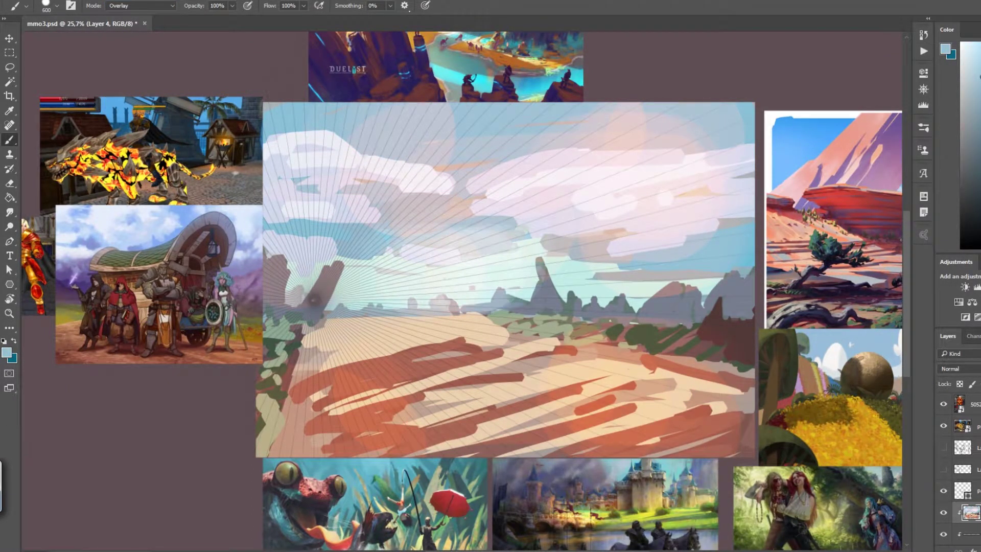
drag(565, 281, 736, 286)
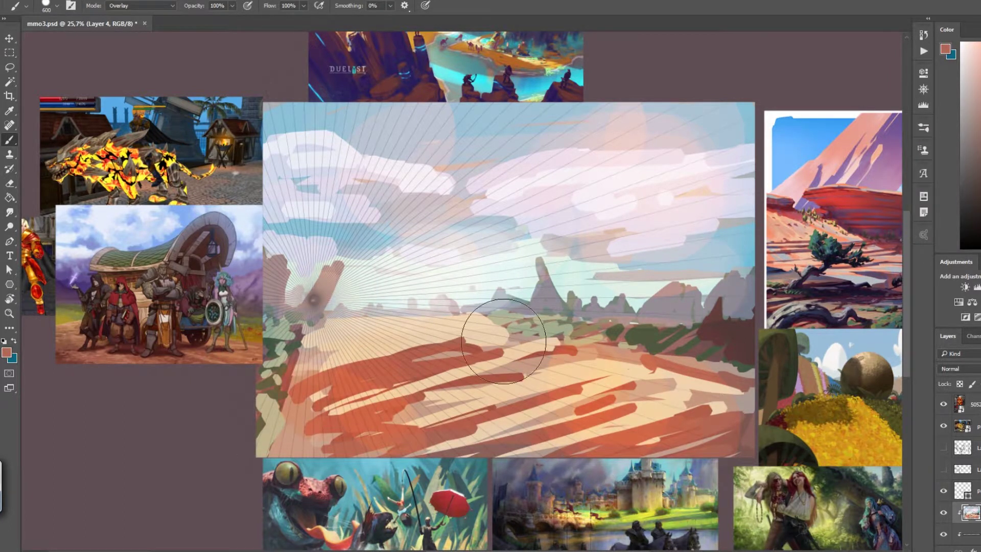
Step: Sample a dark red and preview a Color Balance adjustment warming the painting
key(i)
click(459, 337)
key(ctrl+b)
key(ctrl+1)
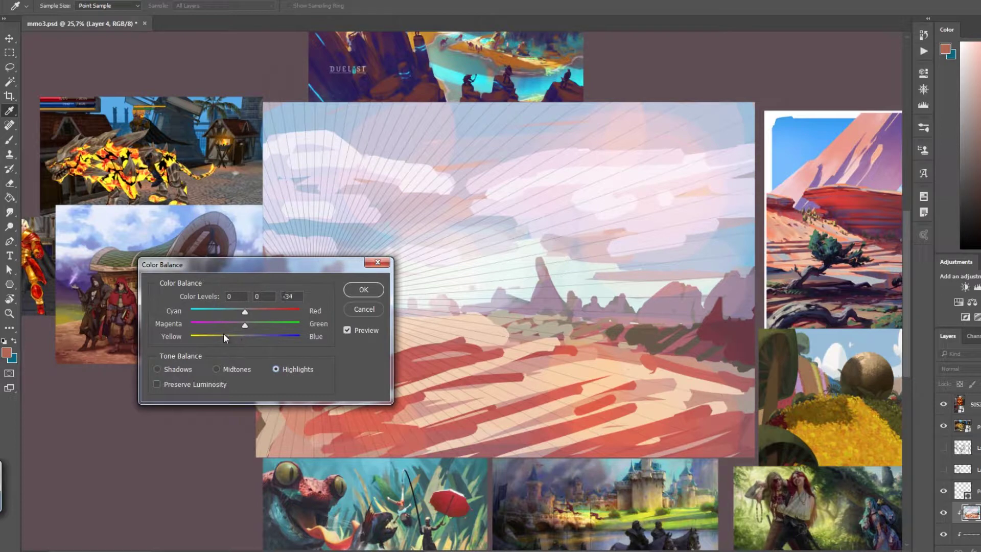
Step: Apply the Color Balance, brighten the sky, and return the brush to Normal mode
click(364, 296)
drag(536, 329, 459, 284)
key(b)
mouse_move(620, 143)
mouse_down()
mouse_move(578, 286)
mouse_move(511, 214)
mouse_up()
key(Escape)
click(141, 6)
Step: Paint a faint light-blue stroke in the sky and hide the radial perspective lines
alt+click(352, 168)
key(bracketleft)
key(bracketleft)
key(bracketleft)
alt+click(343, 220)
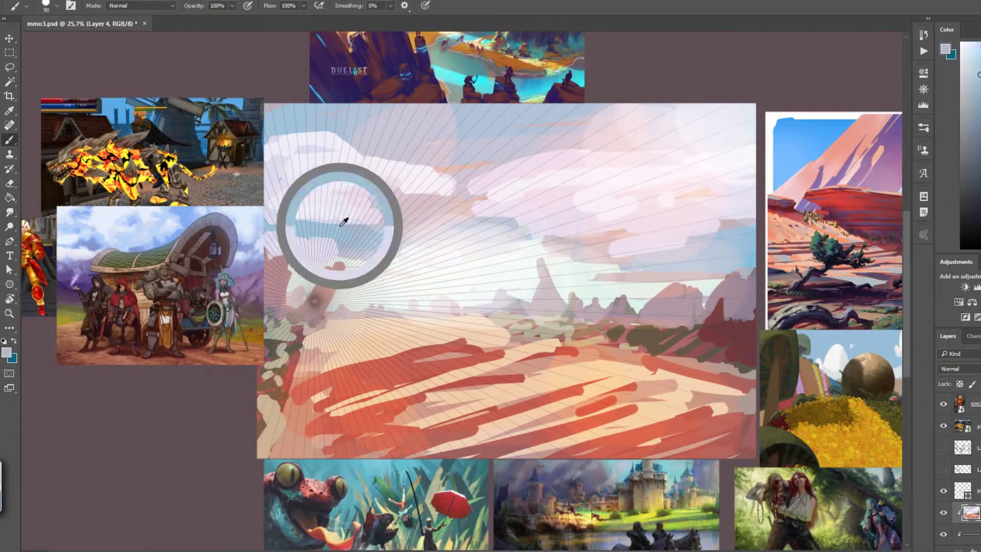
drag(421, 268, 526, 240)
alt+click(494, 264)
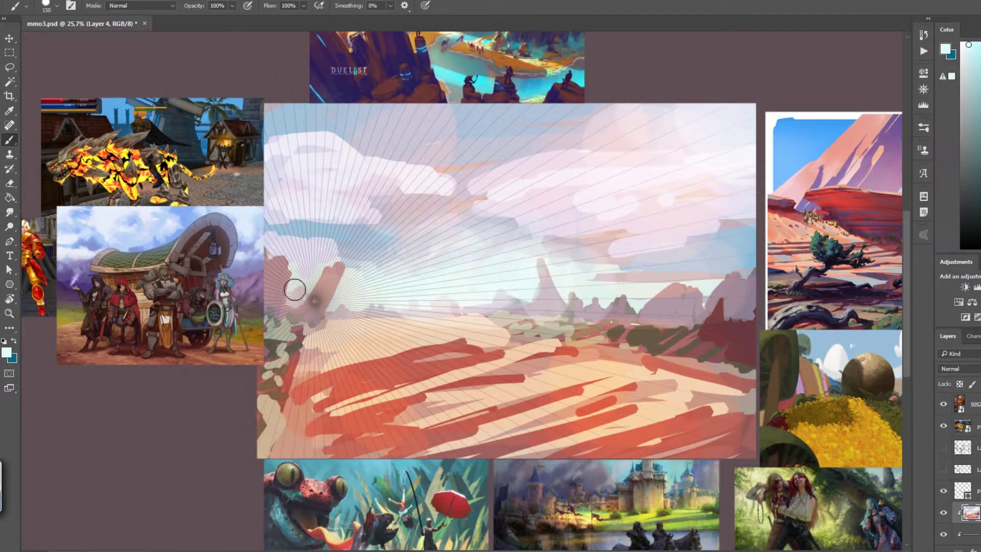
key(ctrl+comma)
alt+click(567, 243)
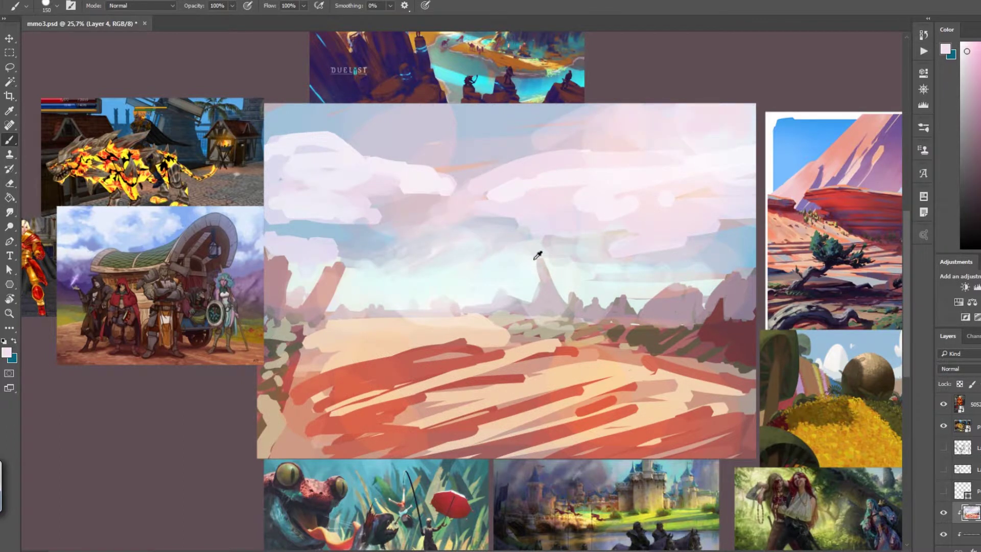
alt+click(423, 341)
Step: Switch to a wet Mixer Brush preset for blending
right_click(9, 139)
click(56, 171)
click(14, 5)
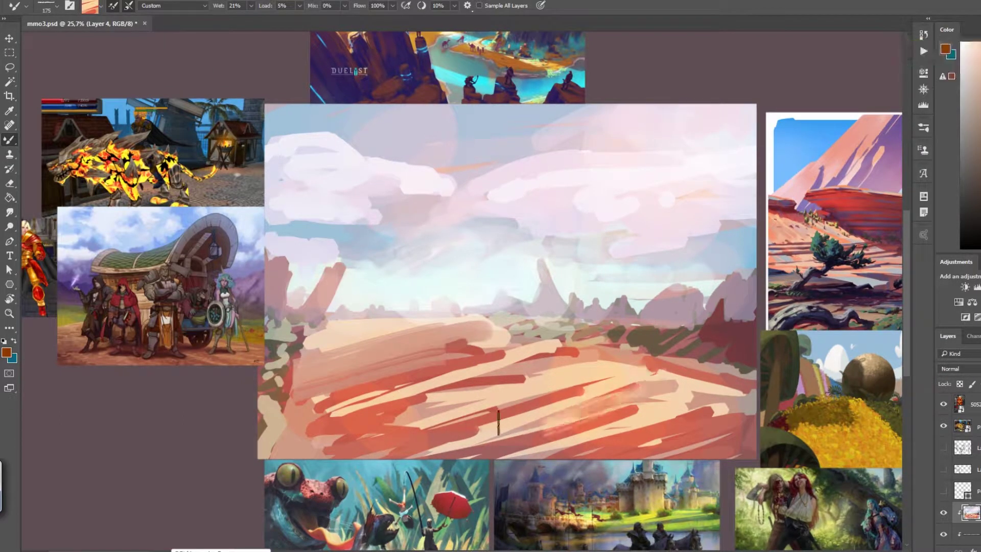
key(5)
key(6)
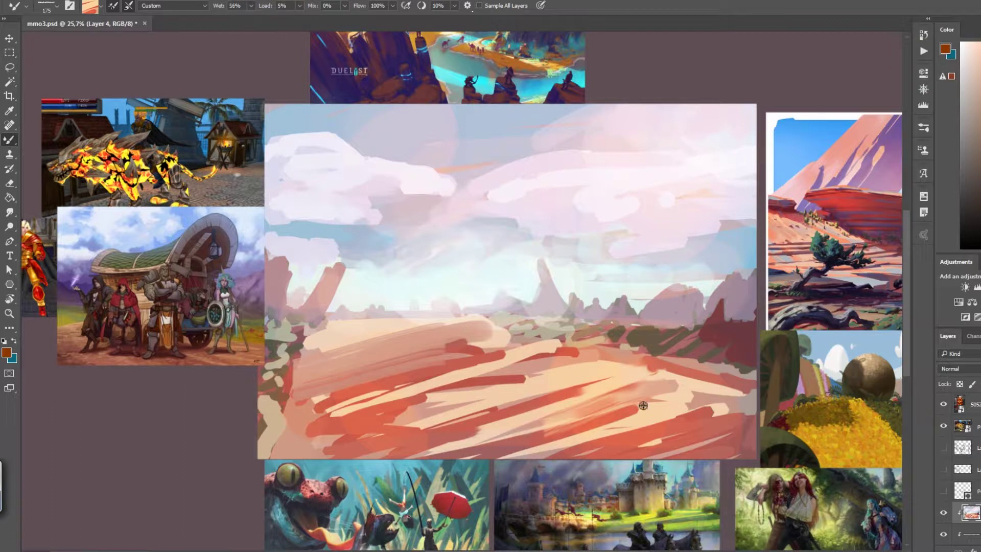
Step: Smear and blend the red ground, greenish horizon and left-edge strokes
mouse_move(572, 391)
mouse_down()
mouse_move(449, 409)
mouse_move(658, 381)
mouse_move(385, 408)
mouse_move(664, 409)
mouse_move(313, 426)
mouse_move(388, 445)
mouse_move(472, 389)
mouse_move(740, 434)
mouse_move(586, 477)
mouse_move(720, 390)
mouse_move(407, 345)
mouse_move(484, 338)
mouse_move(508, 350)
mouse_up()
key(bracketright)
key(bracketright)
key(bracketright)
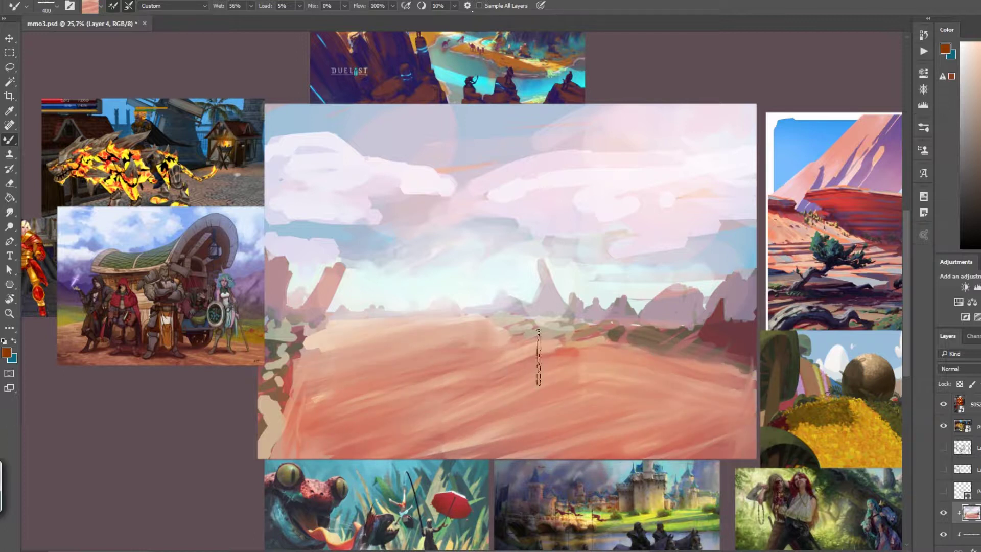
drag(540, 409, 616, 378)
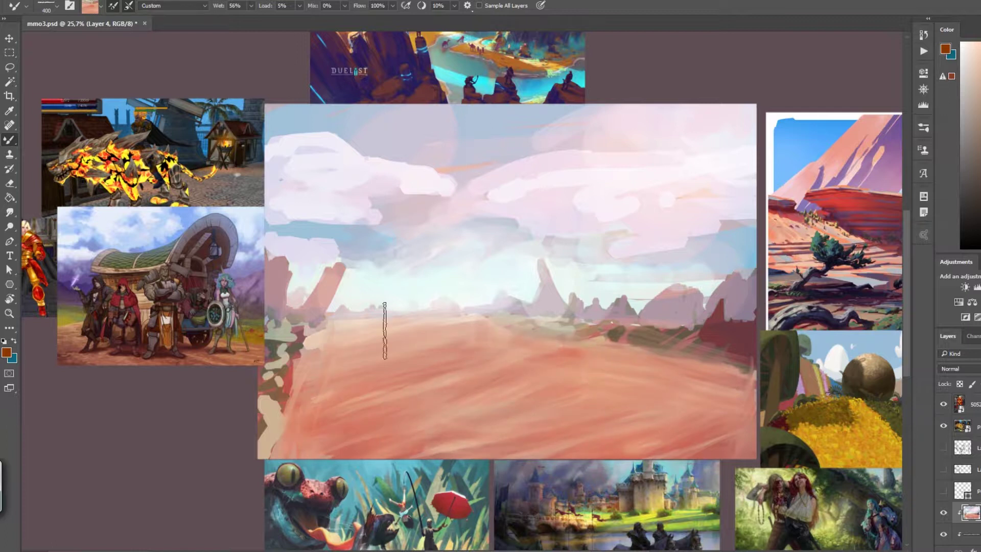
alt+click(712, 341)
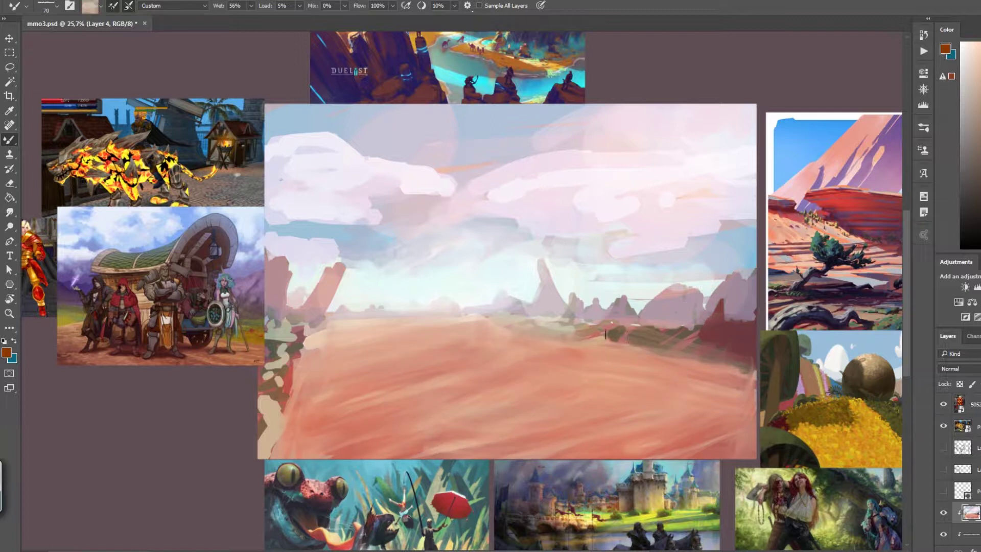
drag(630, 336, 677, 339)
drag(285, 356, 273, 383)
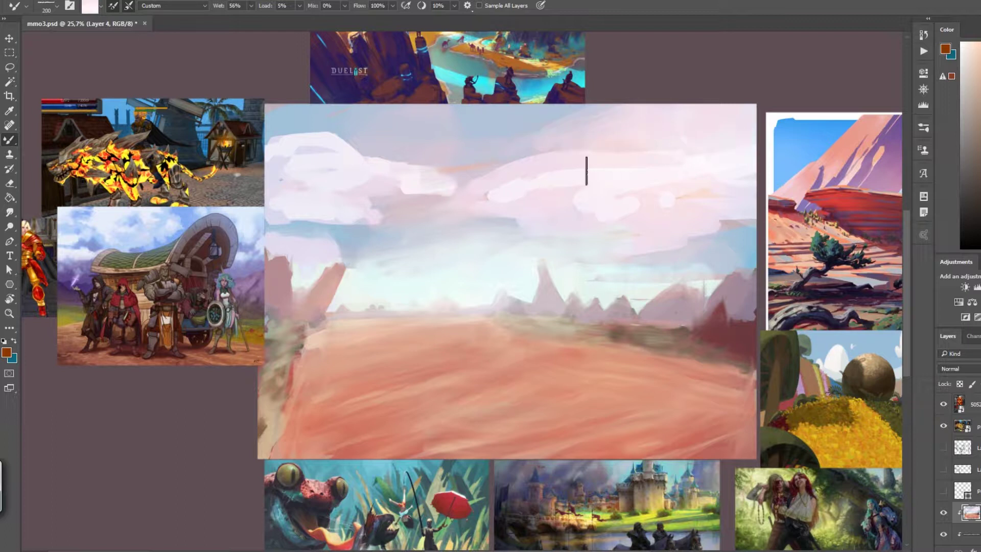
drag(586, 343, 321, 345)
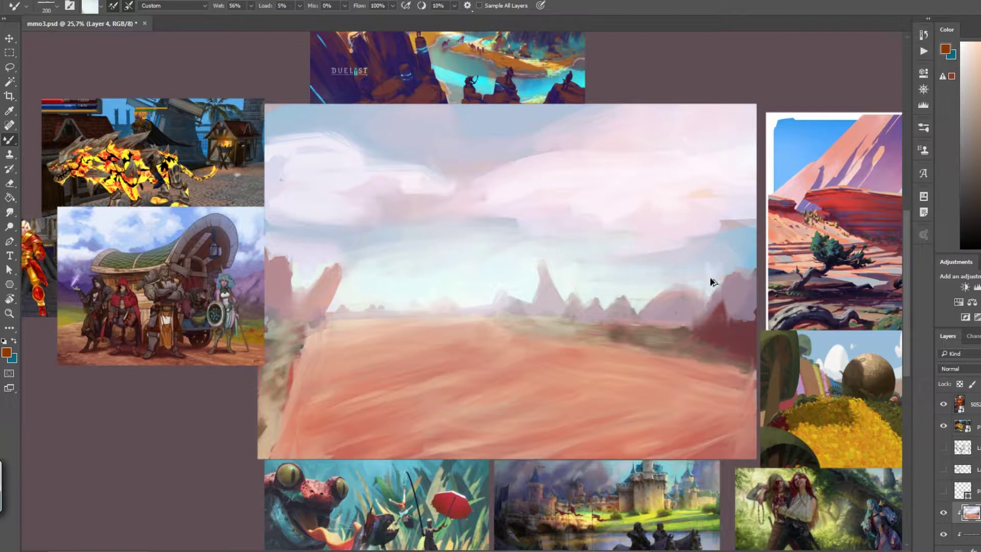
drag(759, 235, 635, 252)
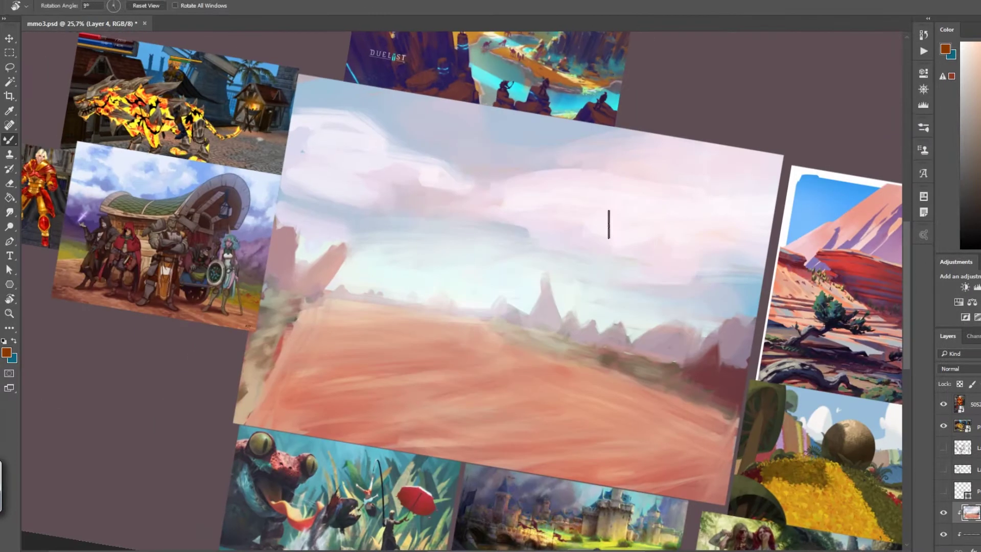
Step: Straighten and zoom the view, then add an empty layer with violet as the colour
key(bracketright)
key(bracketright)
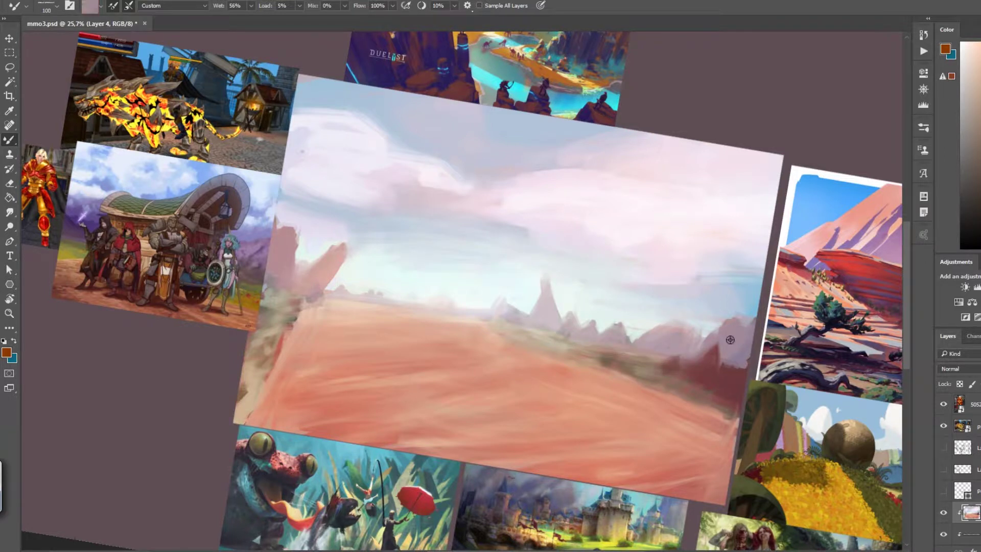
alt+scroll(553, 374, down, 3)
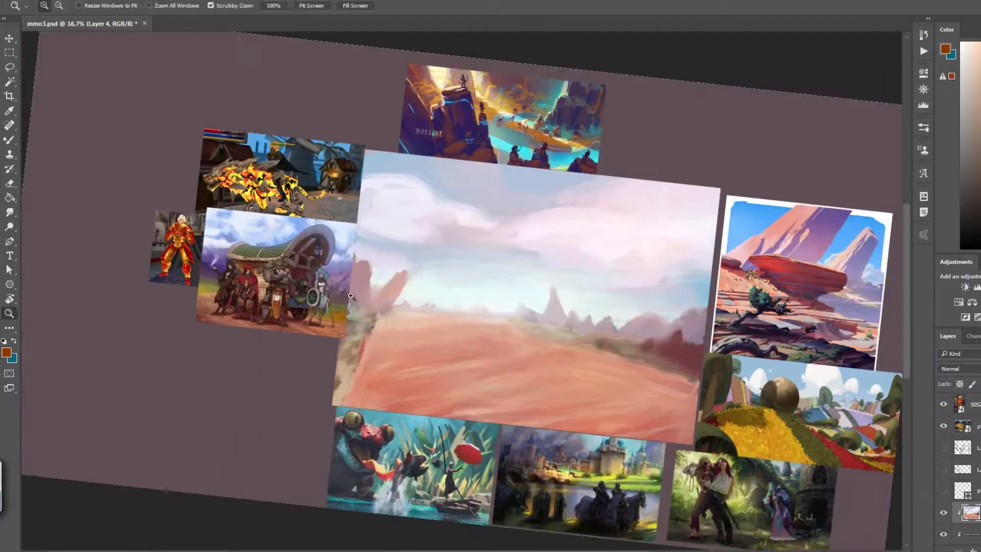
mouse_move(354, 306)
mouse_down()
mouse_move(464, 420)
mouse_move(642, 328)
mouse_up()
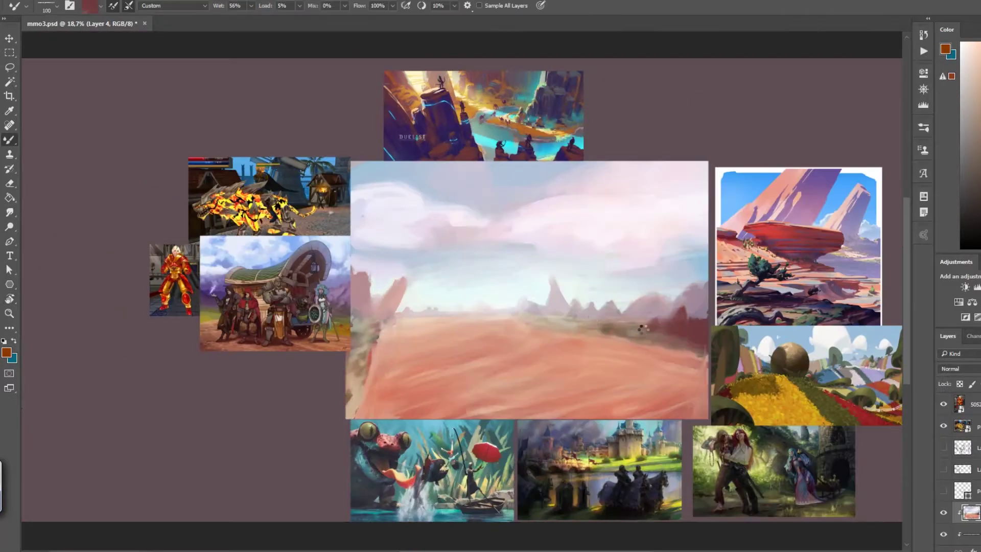
alt+scroll(642, 328, up, 2)
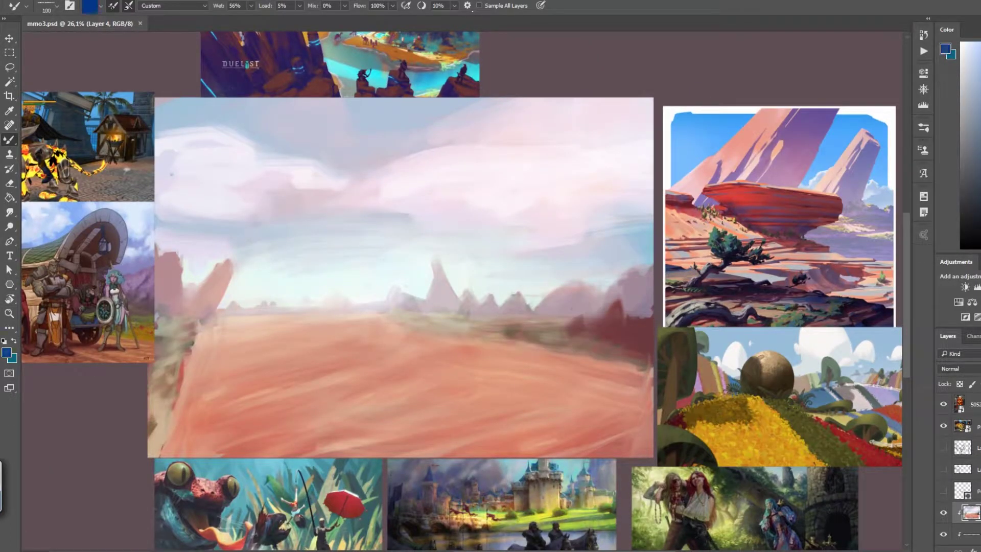
key(ctrl+shift+alt+n)
key(bracketleft)
key(bracketleft)
key(bracketleft)
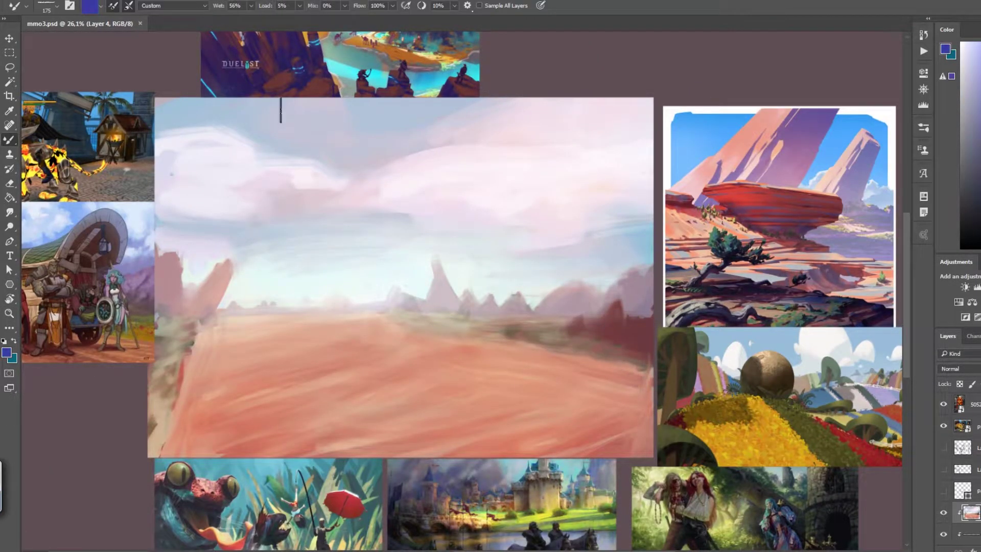
Step: Paint violet hatching across the right desert ground, then erase it again
drag(593, 373, 643, 388)
drag(542, 357, 649, 403)
drag(439, 338, 623, 434)
key(ctrl+z)
key(ctrl+z)
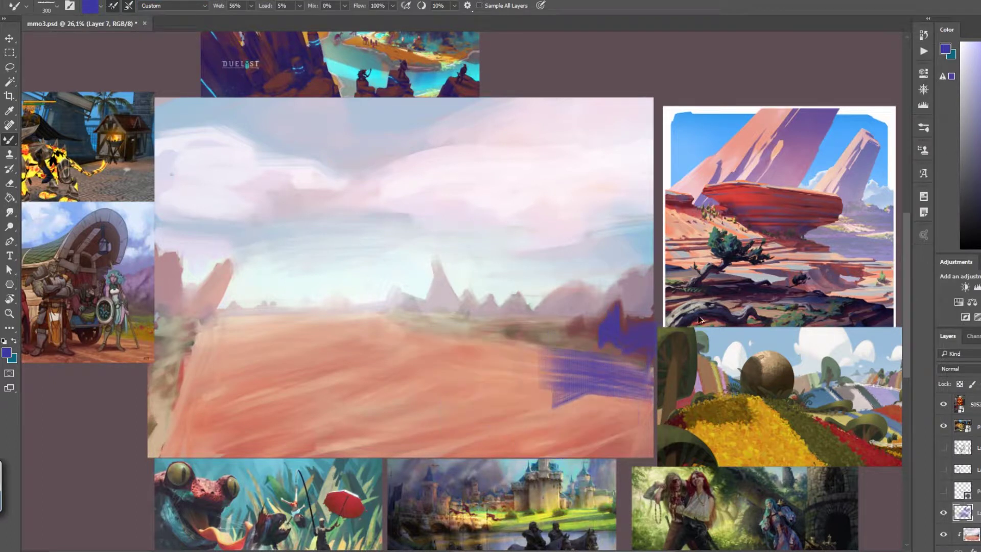
key(e)
drag(587, 378, 534, 368)
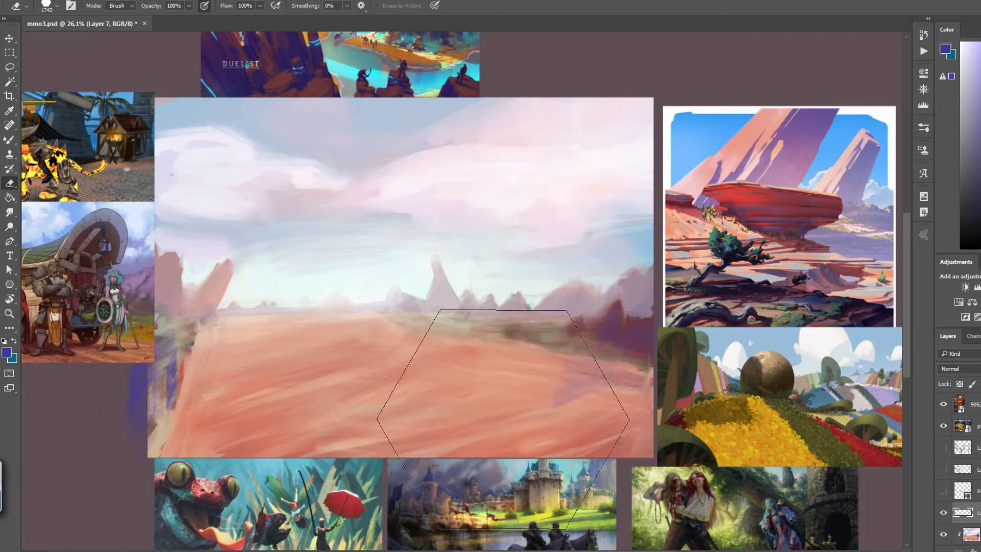
drag(502, 419, 279, 364)
Step: With the Mixer Brush, smear purple and mauve strokes into greyish streaks across the lower desert
key(b)
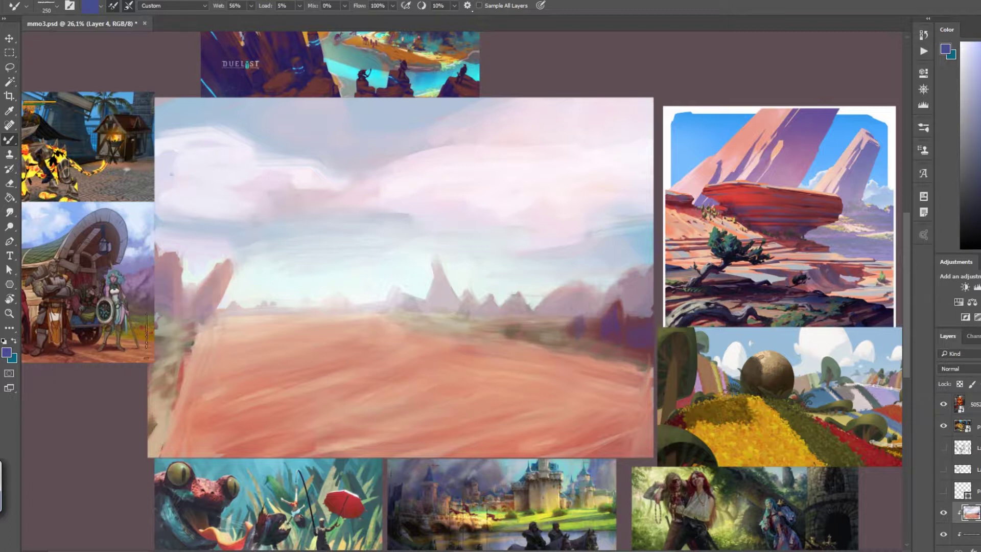
drag(179, 306, 196, 434)
key(bracketleft)
key(bracketleft)
key(bracketleft)
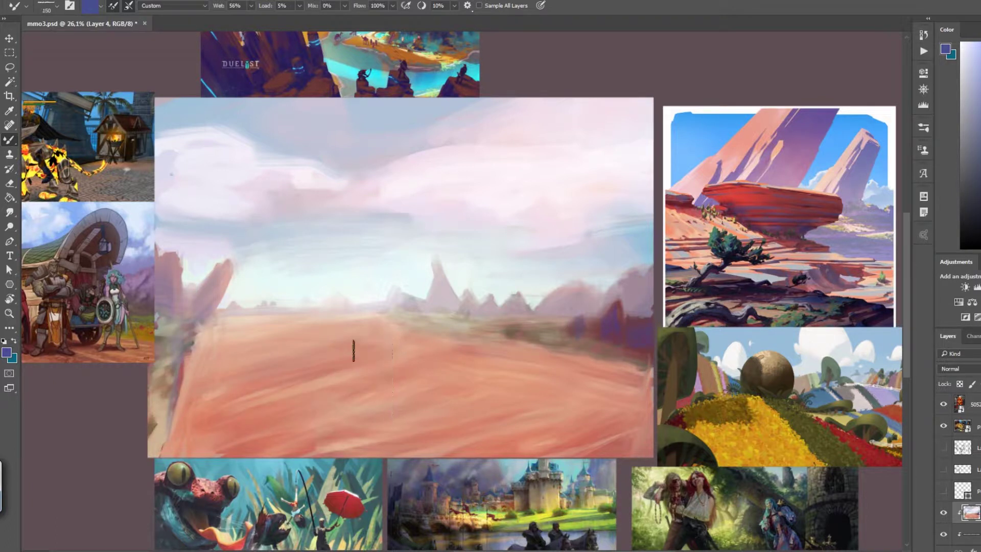
drag(332, 358, 217, 409)
mouse_move(332, 403)
mouse_down()
mouse_move(436, 365)
mouse_move(220, 404)
mouse_up()
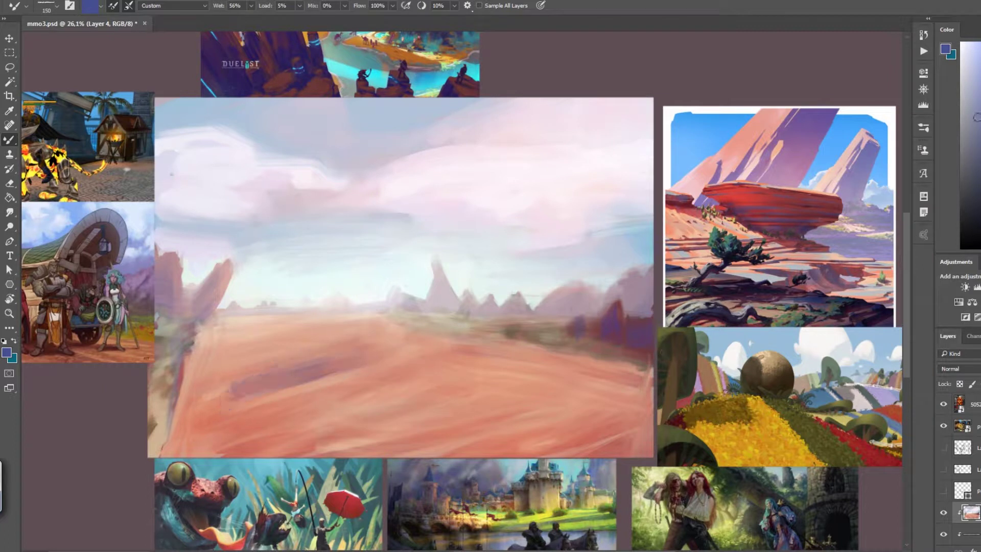
mouse_move(419, 368)
mouse_down()
mouse_move(254, 431)
mouse_move(434, 401)
mouse_move(628, 427)
mouse_up()
drag(309, 397, 285, 410)
mouse_move(408, 337)
mouse_down()
mouse_move(473, 348)
mouse_move(500, 399)
mouse_up()
key(r)
Step: Blend the dark purple desert strokes into the pink-orange sand with a larger brush
drag(240, 488, 256, 454)
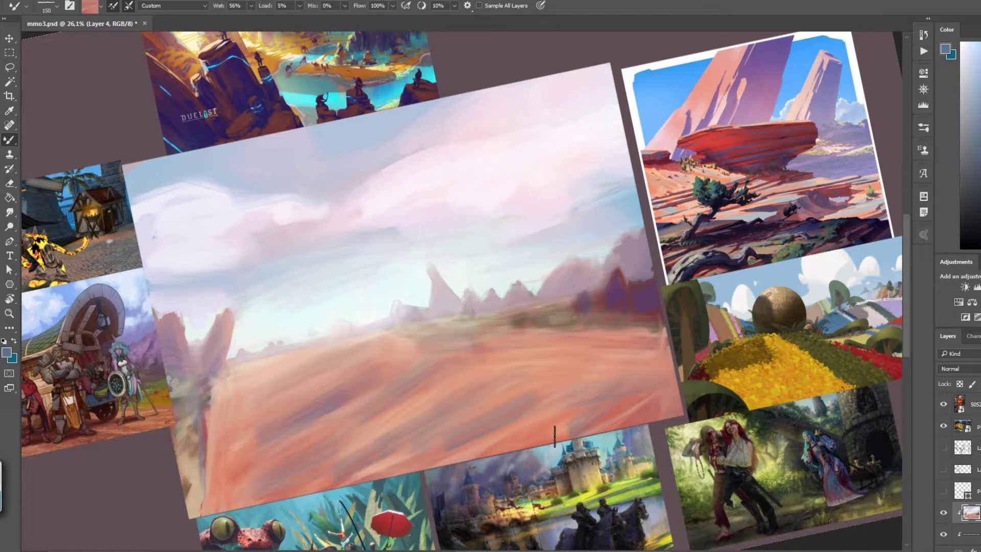
key(bracketright)
key(bracketright)
key(bracketright)
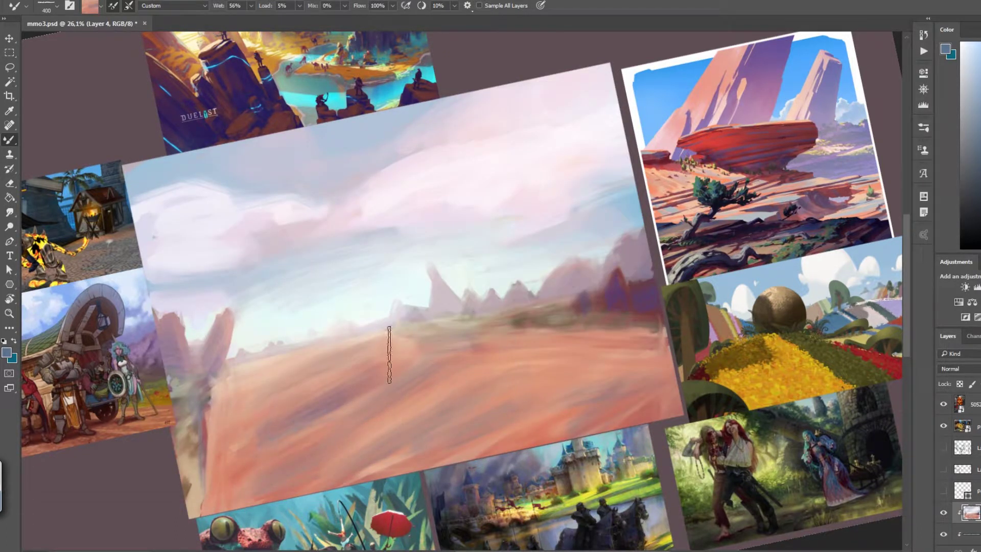
key(r)
drag(307, 354, 532, 423)
scroll(532, 422, down, 2)
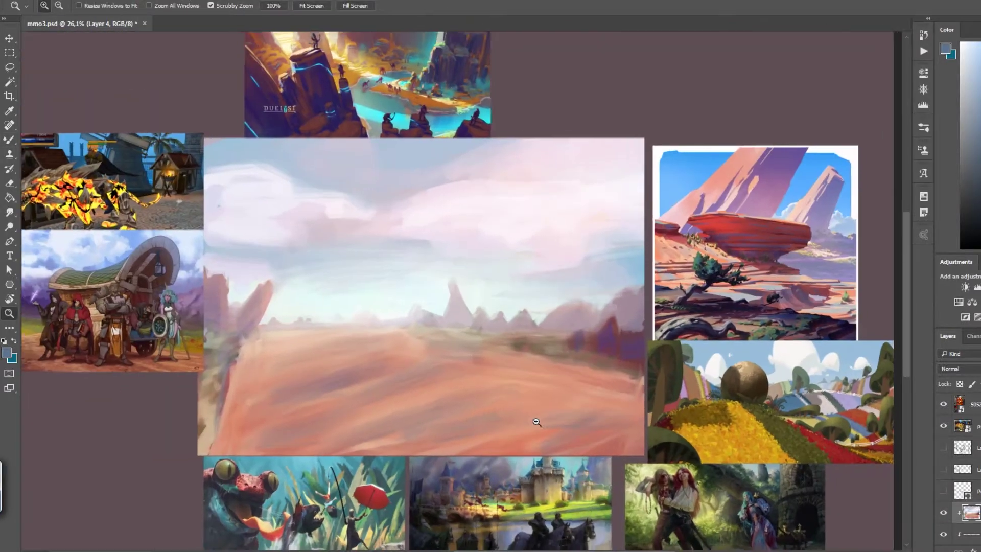
Step: Streak blue across the top of the sky, then sample the tan sand colour
drag(306, 148, 449, 153)
drag(347, 149, 205, 128)
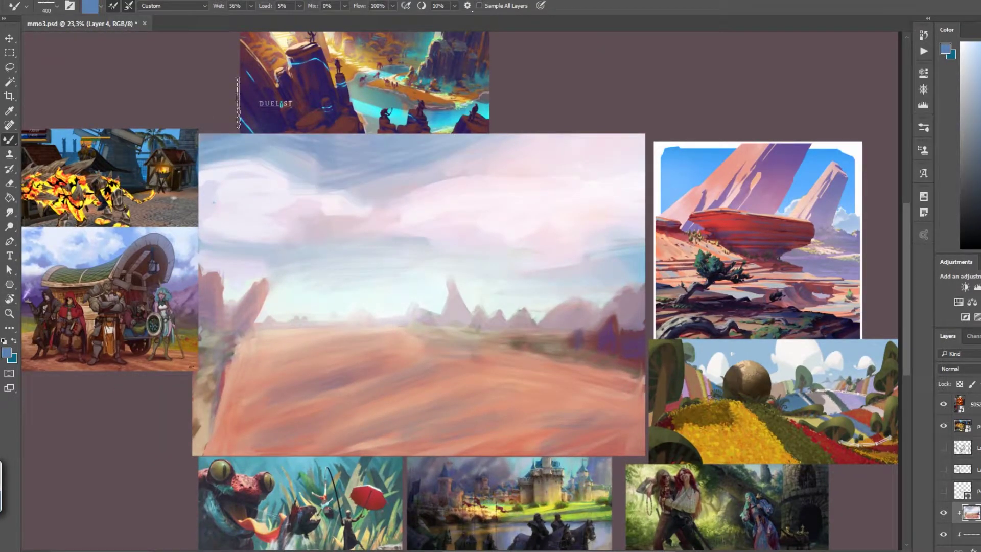
alt+click(386, 186)
key(r)
drag(450, 169, 616, 275)
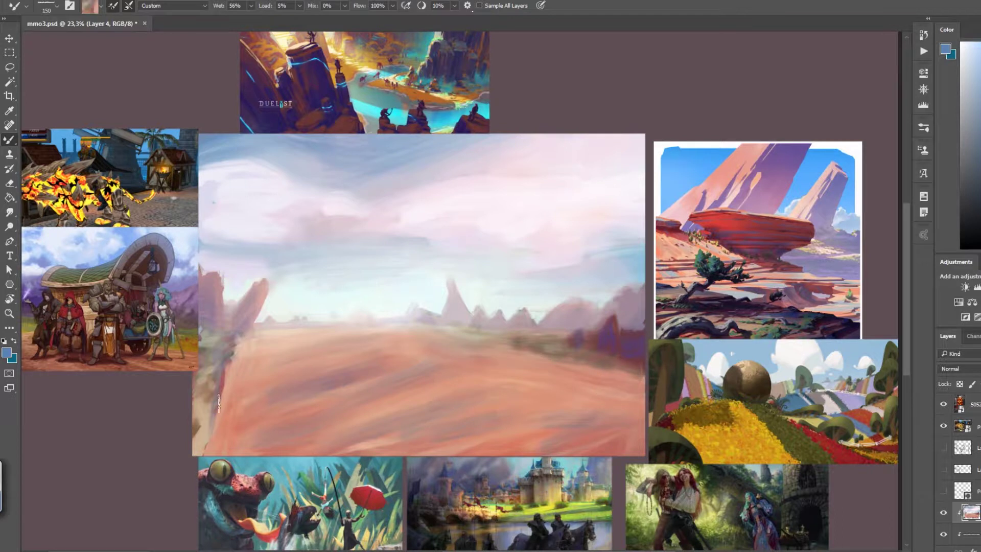
alt+click(449, 332)
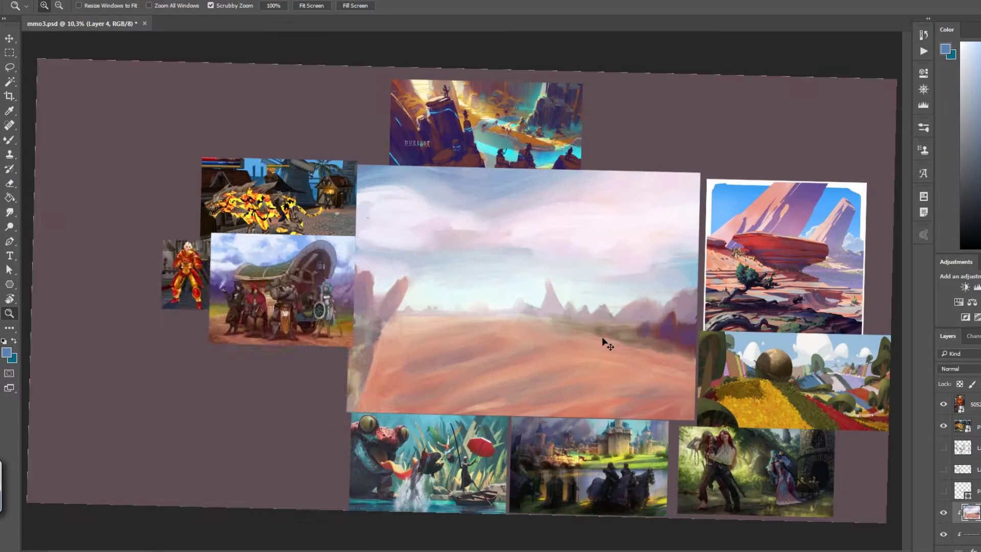
Step: Shift the shadows toward red and blue in Color Balance and accept
key(ctrl+b)
drag(246, 311, 260, 335)
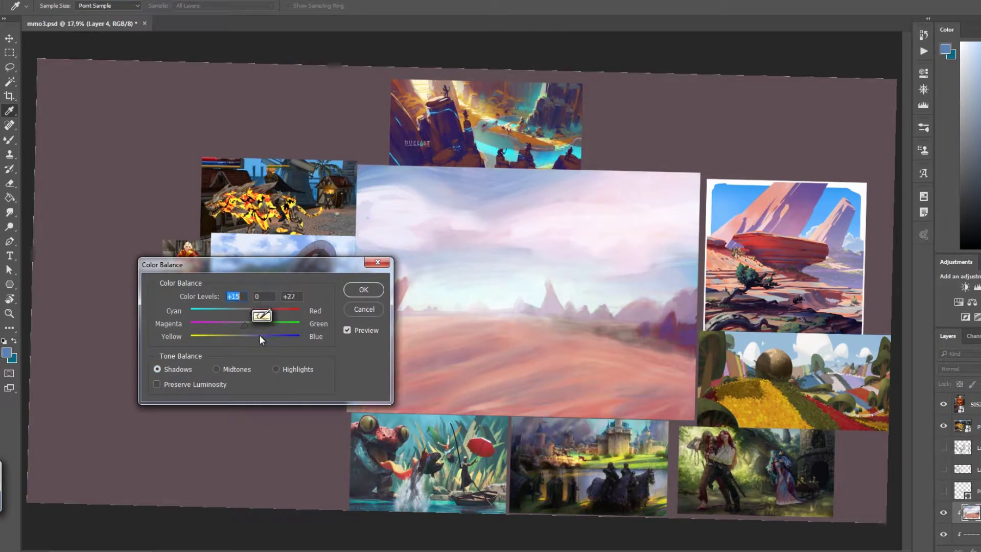
click(276, 369)
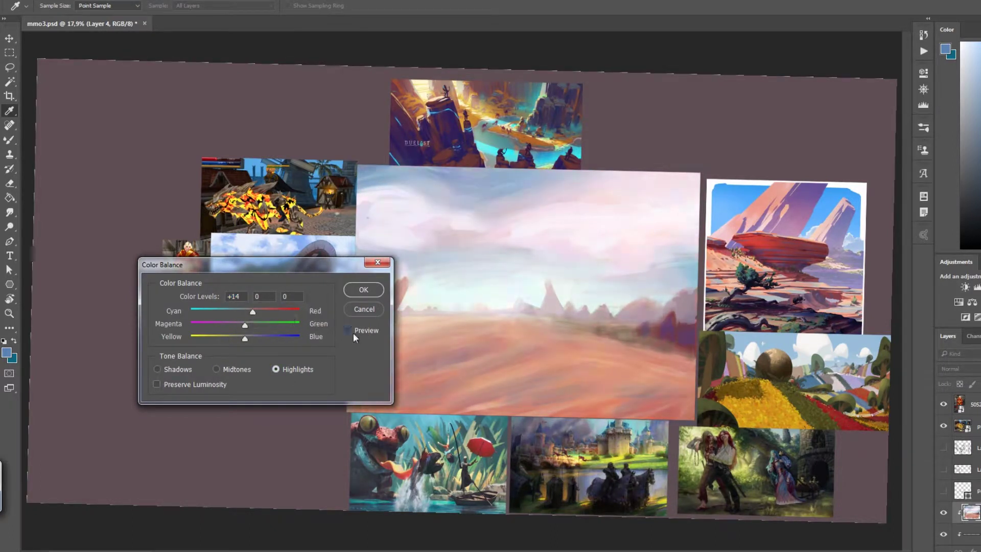
click(363, 289)
Step: Drag the Curves black point right to deepen the painting's darks
key(ctrl+m)
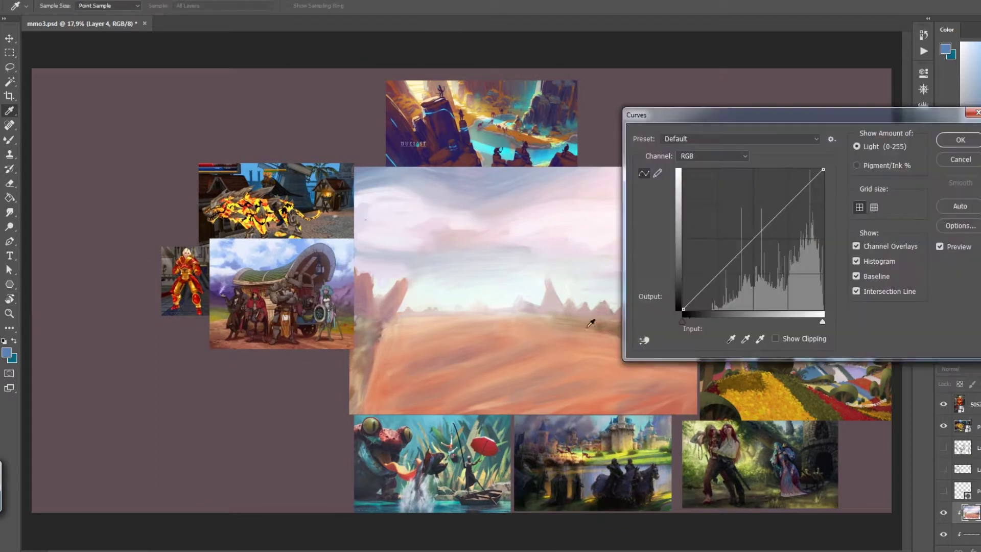
drag(683, 322, 701, 321)
drag(715, 115, 89, 115)
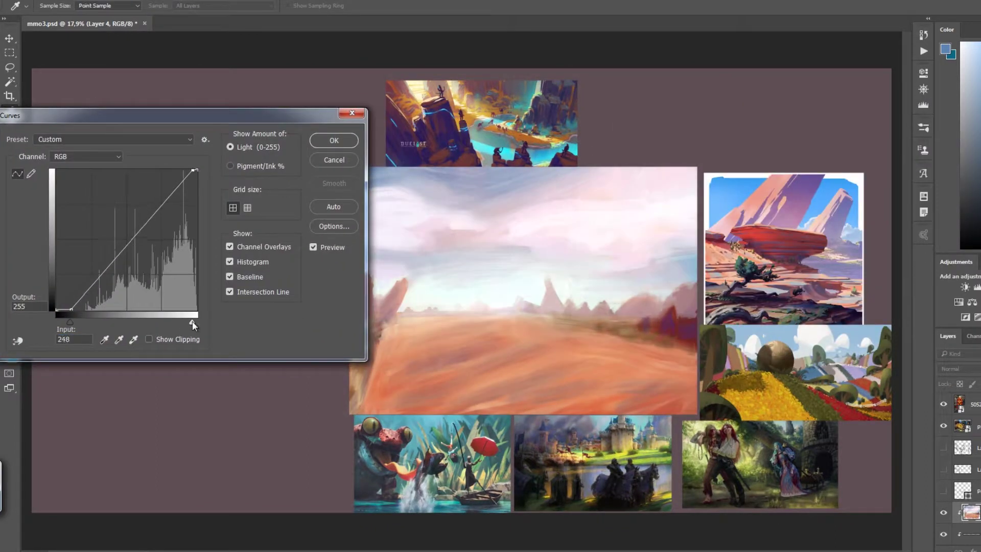
drag(74, 322, 87, 322)
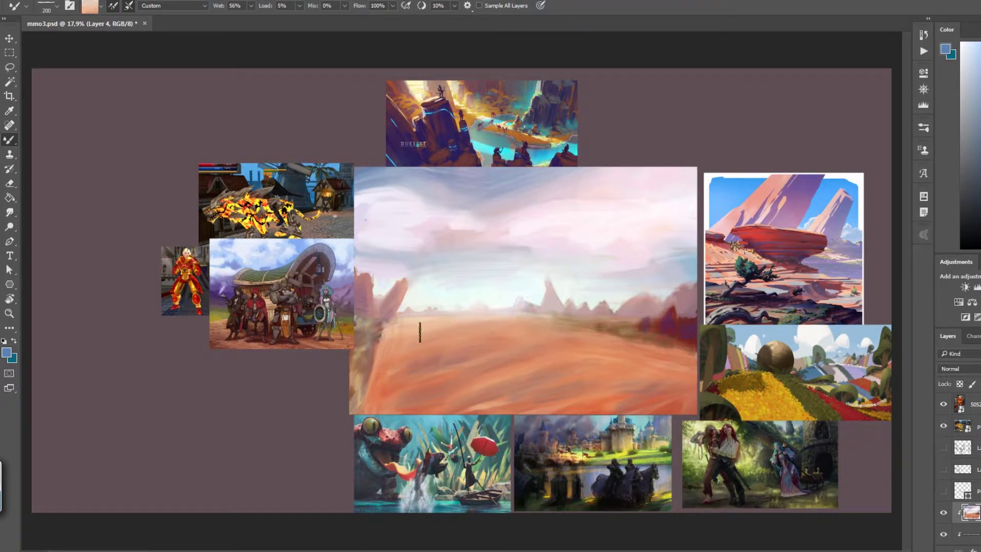
Step: Paint strokes along the lower-left desert edge, pick light pink, and check with view rotation
alt+click(546, 331)
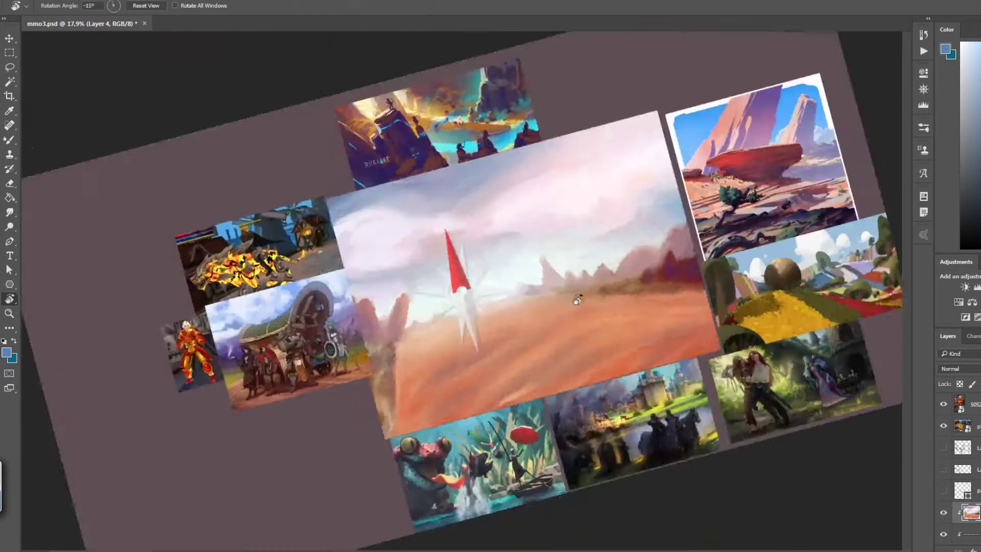
key(bracketright)
key(bracketright)
key(bracketright)
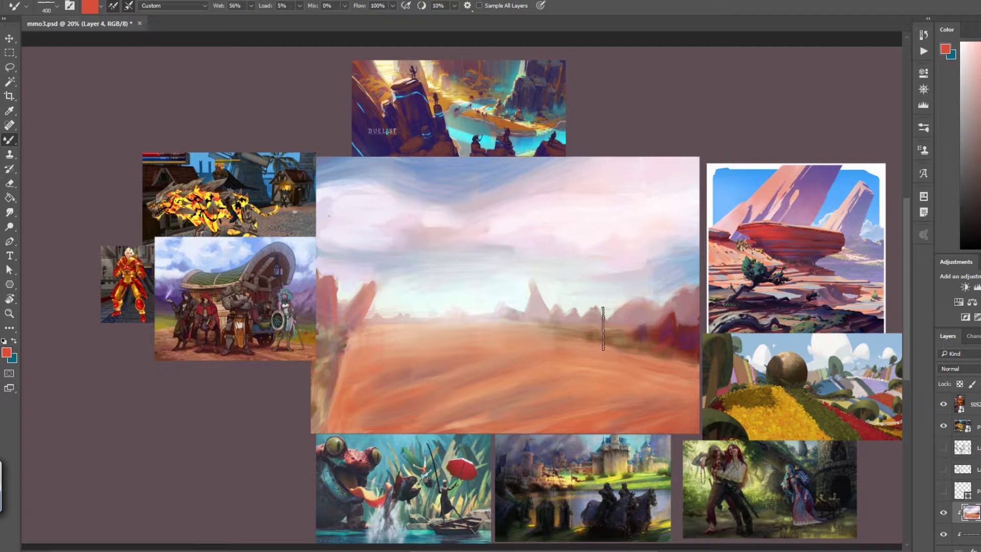
drag(332, 337, 354, 416)
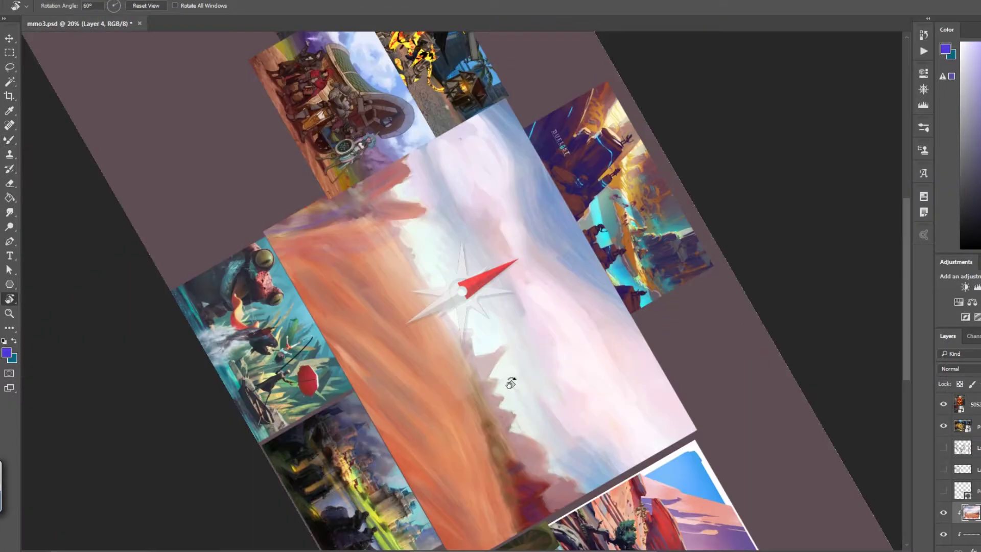
alt+click(400, 223)
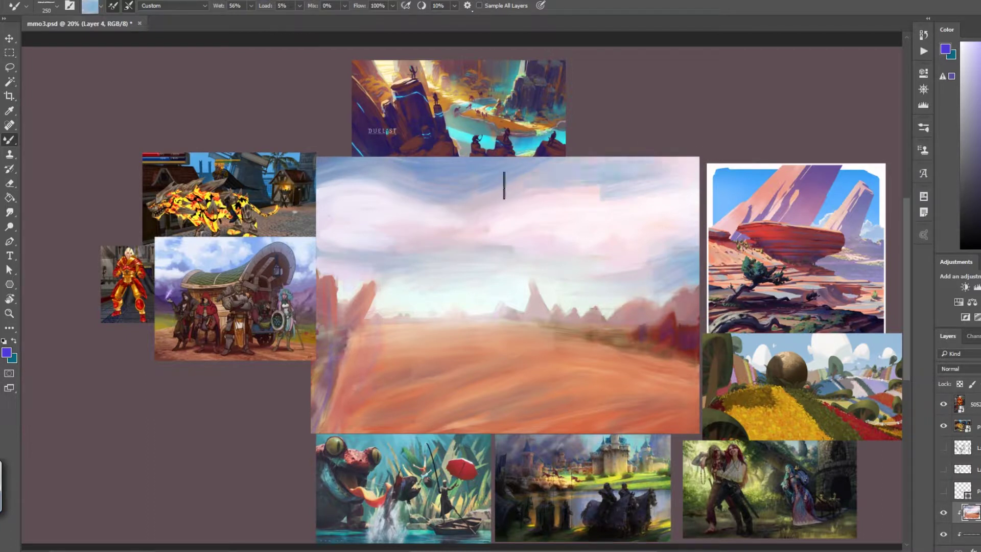
drag(650, 273, 640, 225)
drag(469, 263, 596, 309)
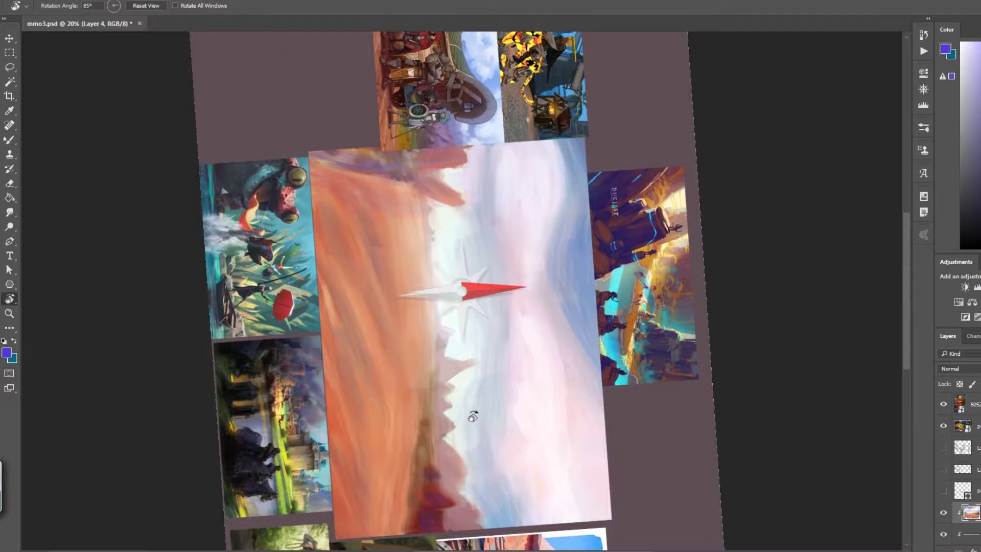
drag(554, 289, 610, 258)
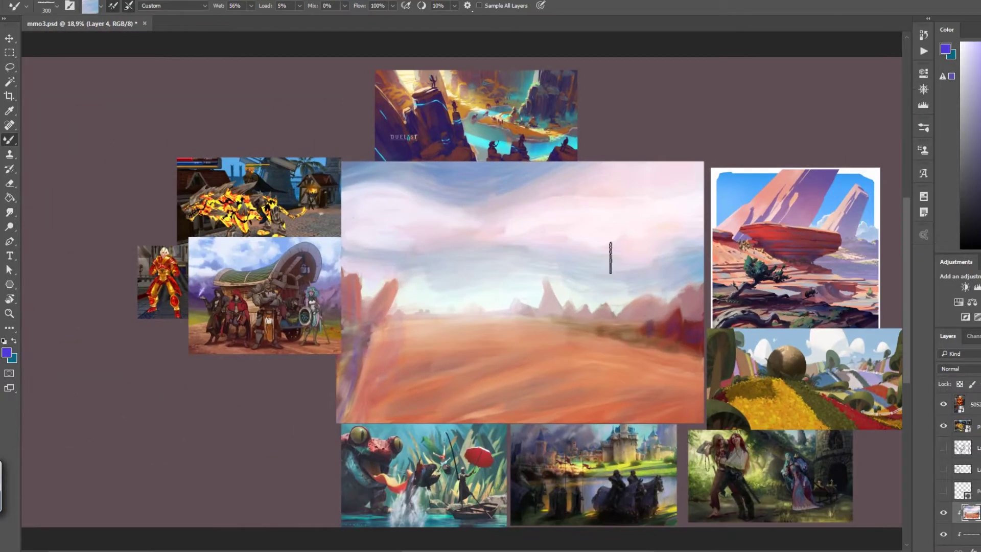
key(bracketleft)
key(bracketleft)
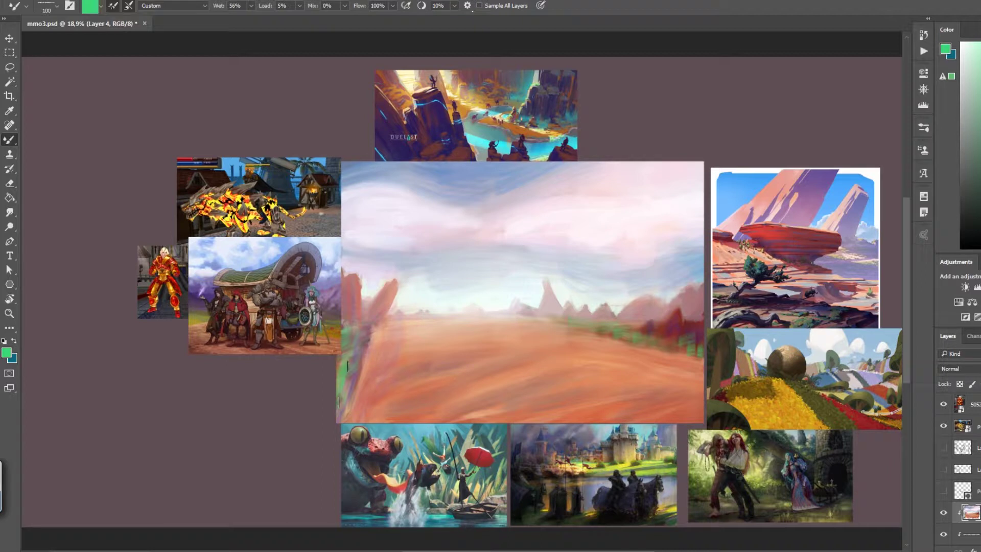
Step: Sample pale lavender from the sky and switch to a tall flat brush preset at size 200
drag(358, 318, 435, 278)
alt+click(435, 278)
drag(508, 283, 612, 256)
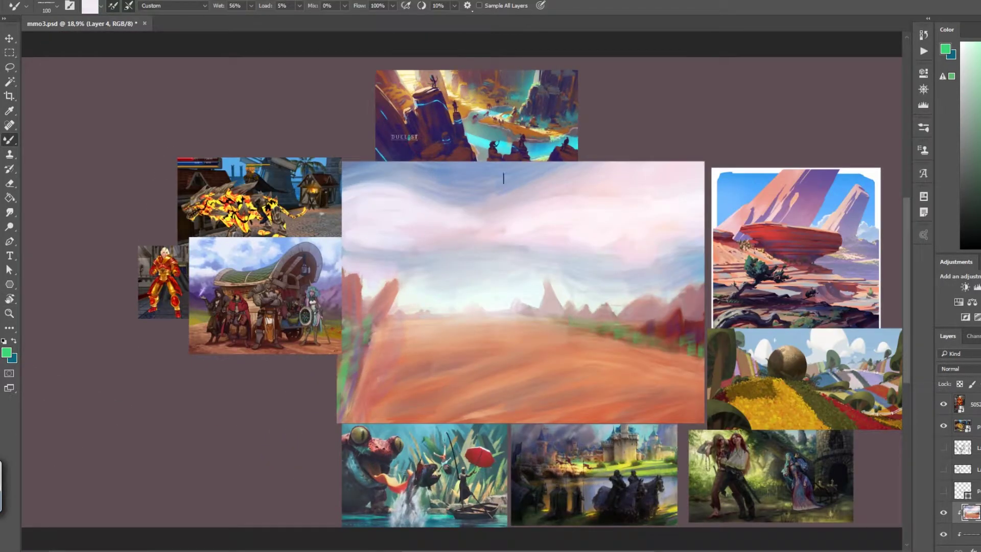
right_click(432, 234)
scroll(511, 442, up, 3)
double_click(511, 442)
right_click(461, 184)
double_click(511, 435)
Step: Dab yellow onto the orange ground, then reset the view rotation to upright
scroll(652, 298, down, 3)
scroll(613, 372, up, 2)
drag(566, 382, 590, 399)
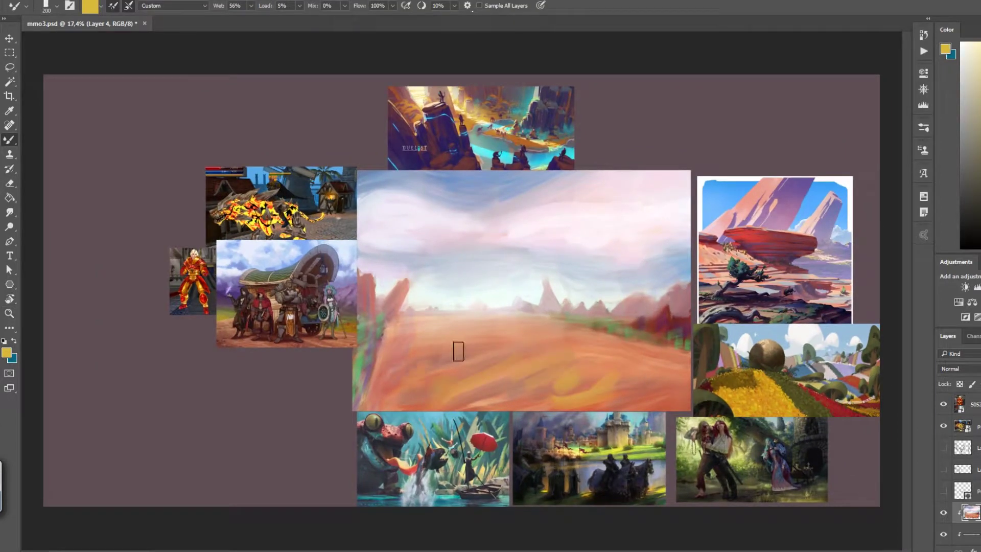
key(r)
drag(627, 350, 361, 231)
key(Escape)
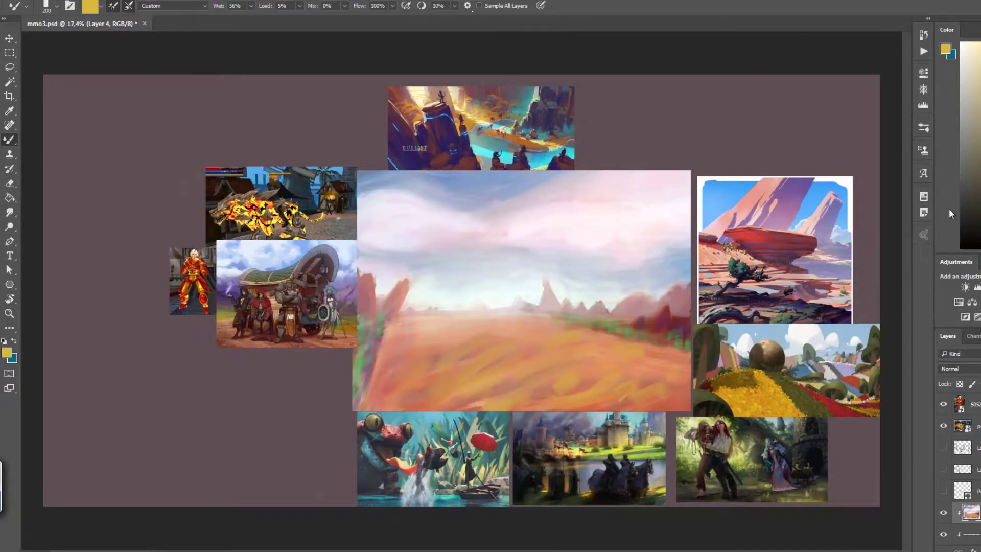
scroll(747, 332, up, 2)
Step: Paint a blue-grey funnel cloud and darker cloud bands across the sky
key(b)
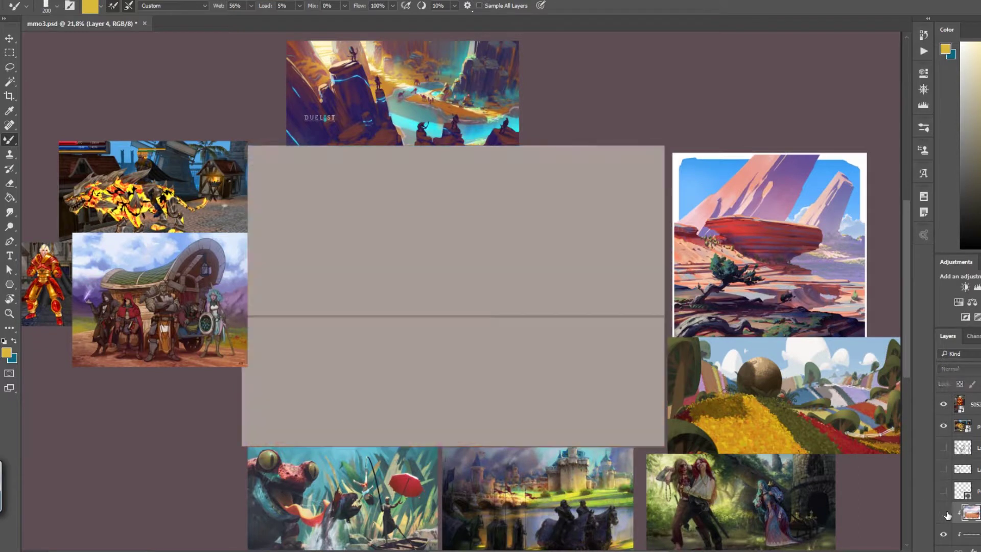
drag(381, 196, 403, 242)
drag(454, 166, 518, 258)
mouse_move(372, 226)
mouse_down()
mouse_move(389, 235)
mouse_move(322, 274)
mouse_move(254, 225)
mouse_move(348, 195)
mouse_move(342, 175)
mouse_move(358, 199)
mouse_up()
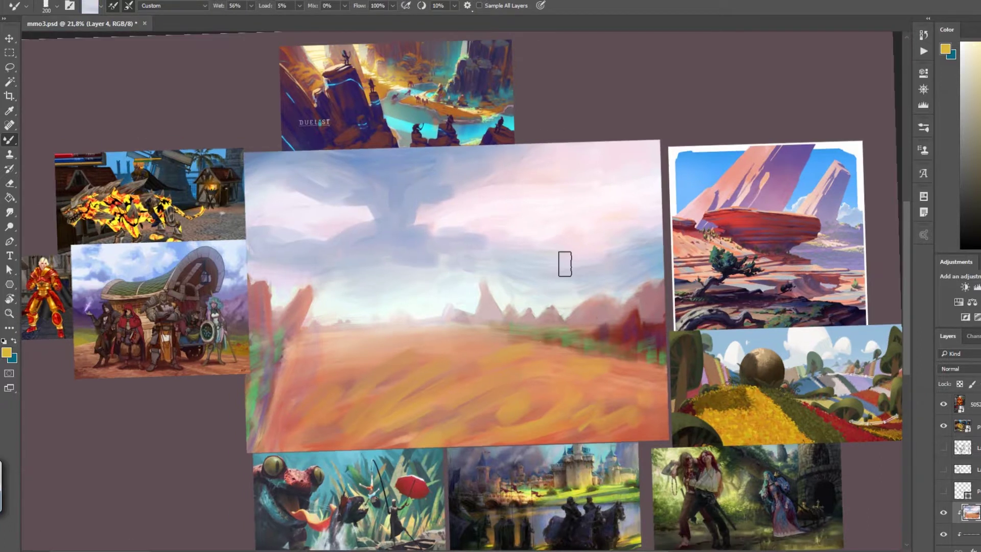
mouse_move(562, 258)
mouse_down()
mouse_move(606, 258)
mouse_move(604, 237)
mouse_move(624, 249)
mouse_move(649, 334)
mouse_move(405, 255)
mouse_up()
Step: Reset the view rotation, zoom out over the collage, and save the document
key(r)
key(b)
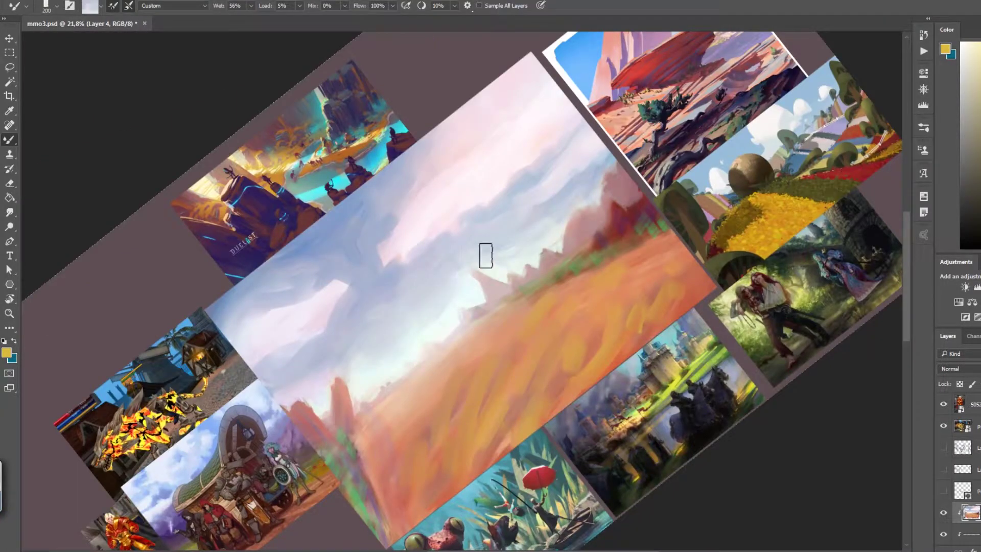
key(r)
key(Escape)
key(b)
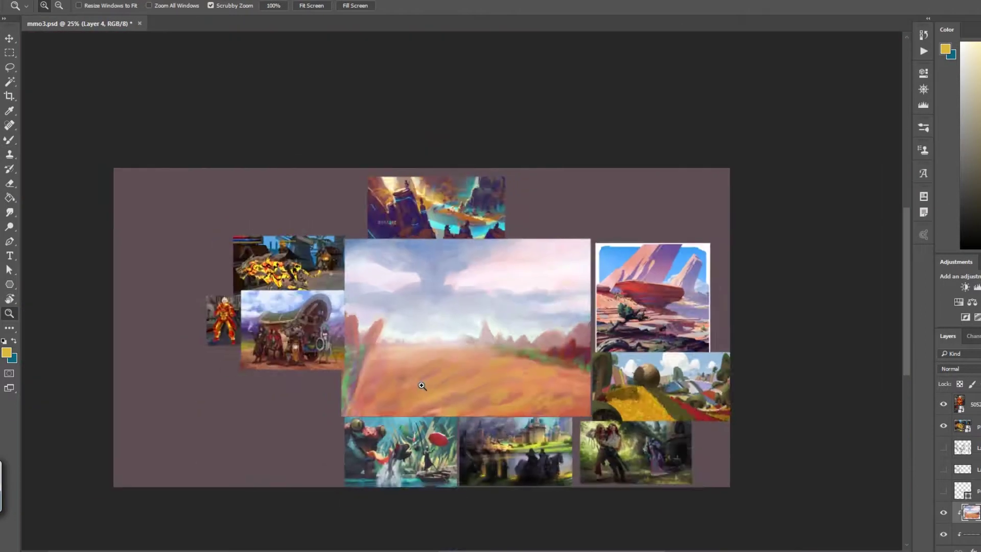
drag(284, 338, 483, 204)
key(ctrl+s)
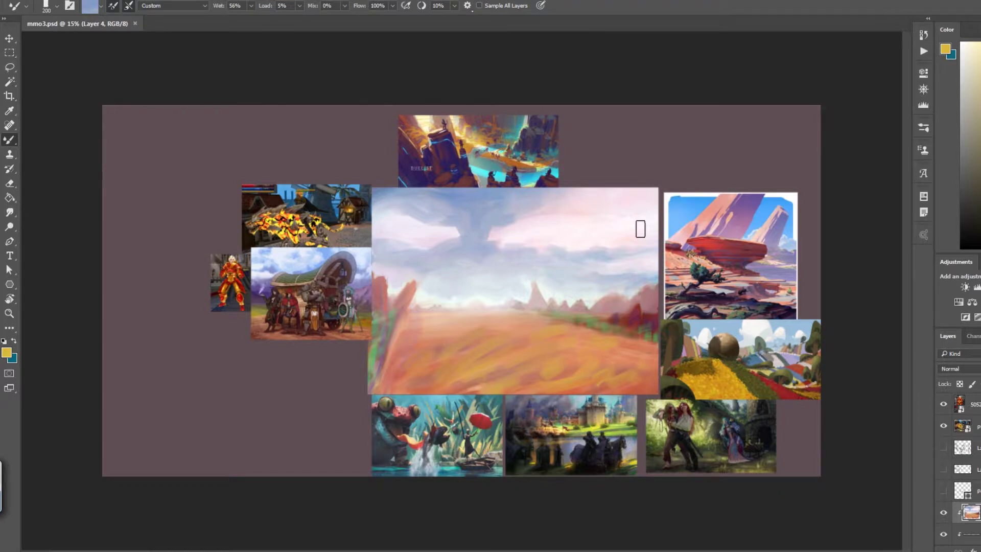
key(r)
drag(640, 229, 498, 261)
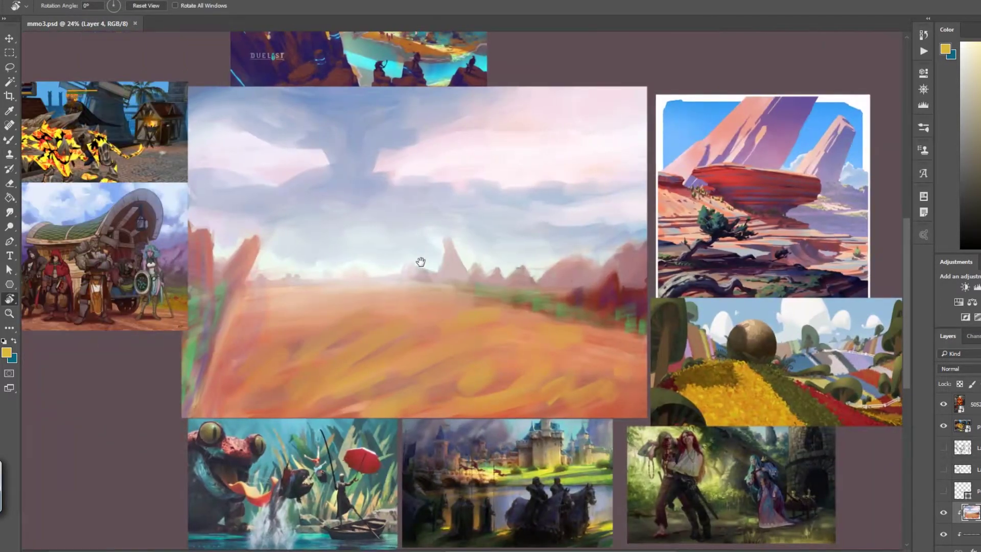
Step: Cancel the sideways view rotation, save the document, and select all layers
drag(498, 261, 486, 350)
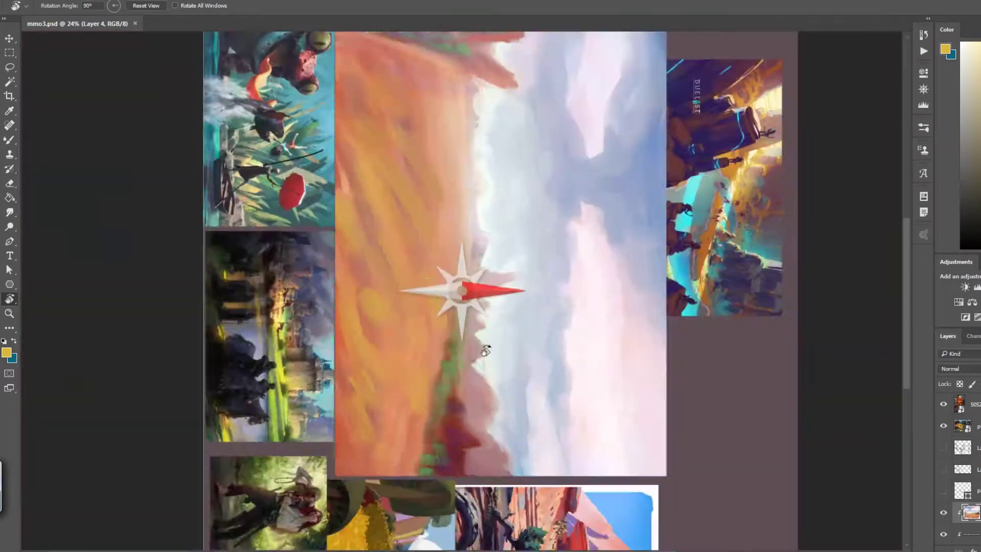
key(Escape)
key(z)
key(ctrl+s)
key(ctrl+alt+a)
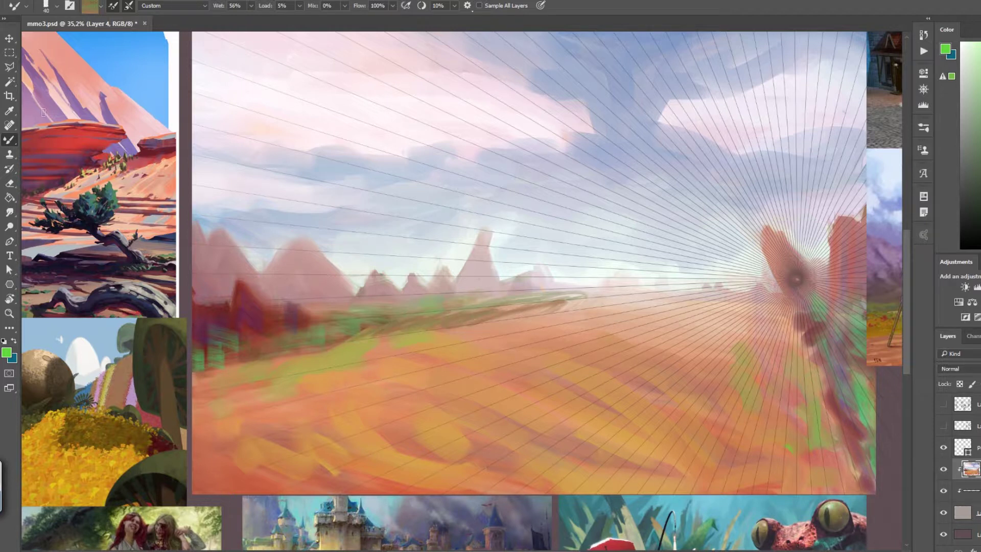
Step: Pick a new brush preset, soften the green horizon strip, and sample a dark red
right_click(230, 185)
double_click(306, 396)
drag(478, 319, 526, 302)
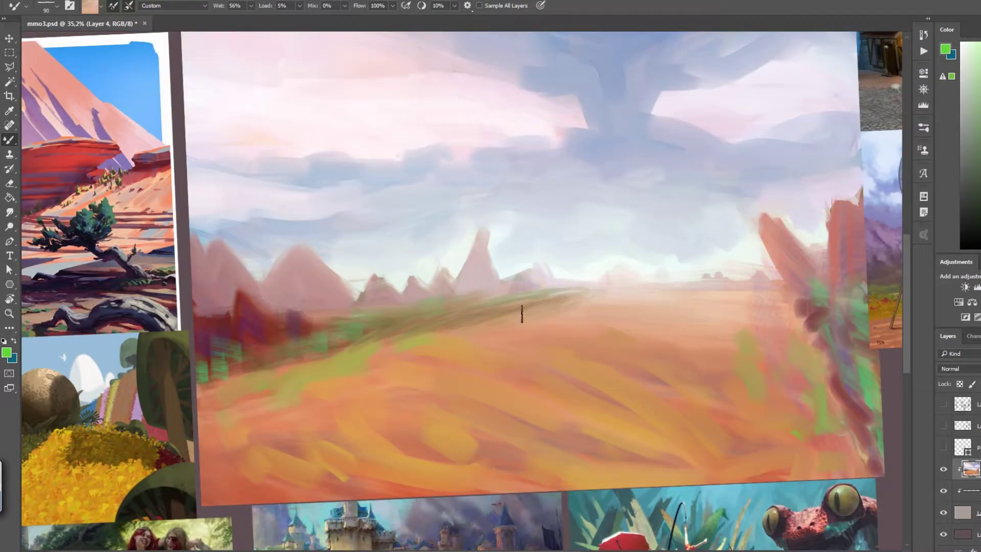
alt+click(359, 331)
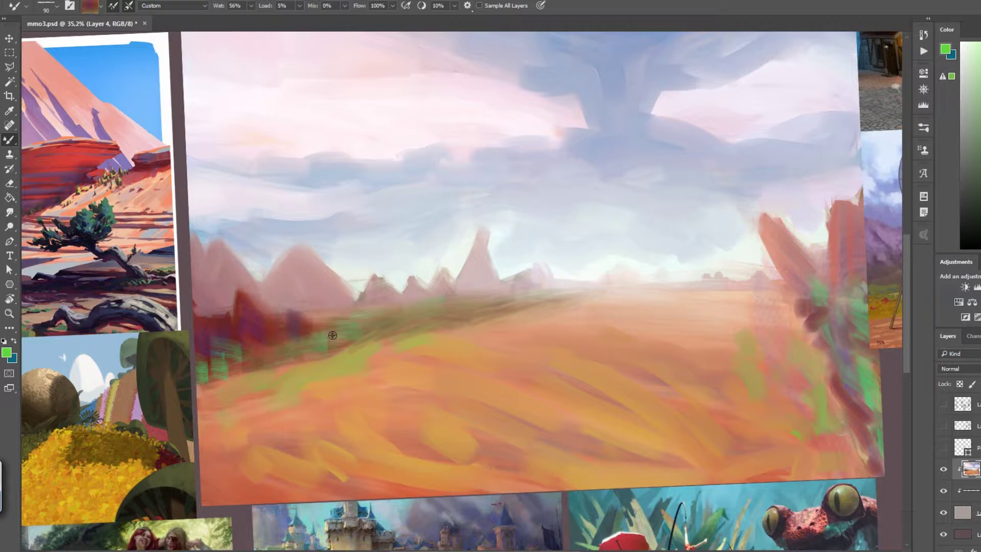
Step: Show the perspective grid and start distorting the cobblestone texture into a receding plane
mouse_move(587, 305)
mouse_down()
mouse_move(327, 284)
mouse_move(447, 285)
mouse_up()
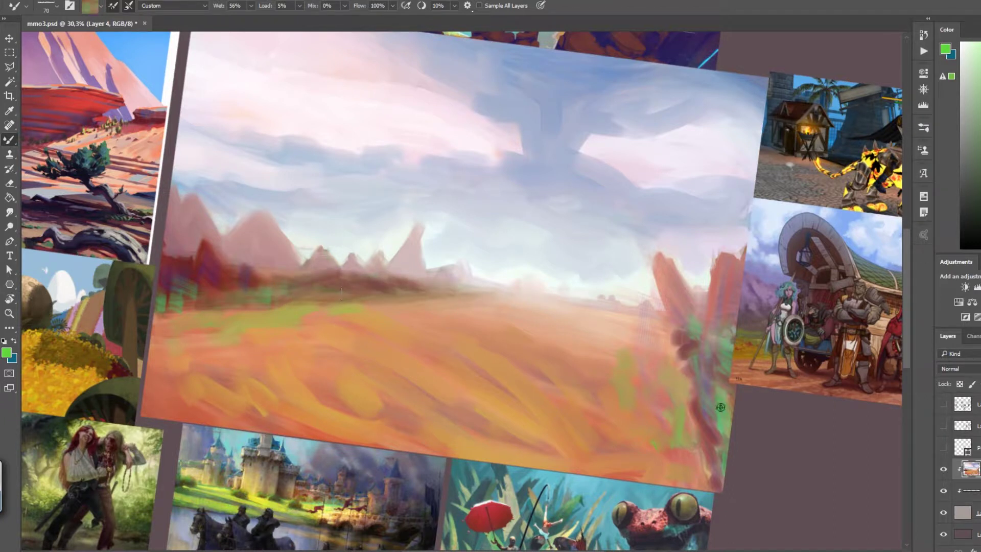
key(r)
drag(391, 287, 388, 179)
key(z)
click(943, 446)
drag(599, 344, 611, 347)
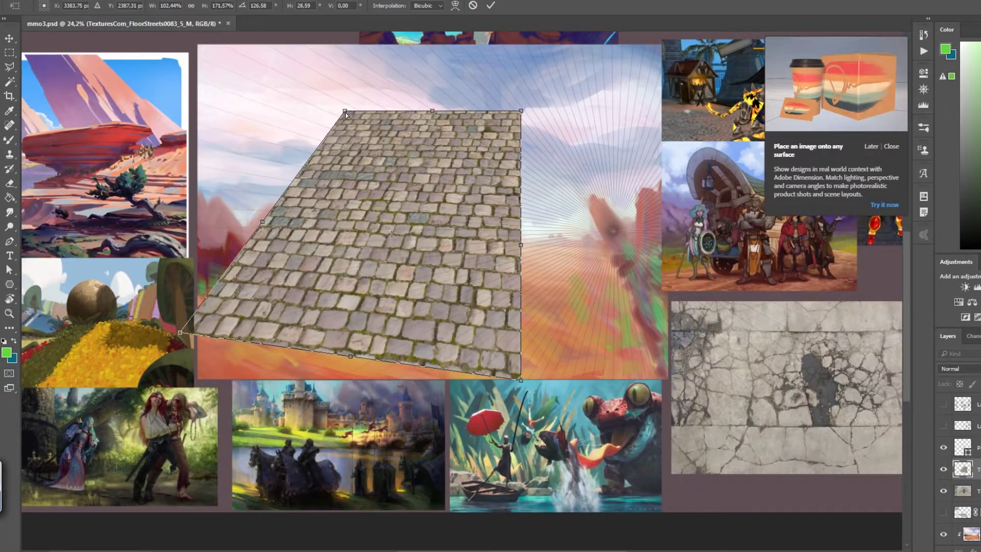
mouse_move(345, 114)
mouse_down()
mouse_move(521, 109)
mouse_move(635, 263)
mouse_up()
drag(520, 379, 621, 396)
mouse_move(450, 148)
mouse_down()
mouse_move(394, 153)
mouse_move(542, 240)
mouse_up()
Step: Pull the far and near cobblestone corners to fit the road to the perspective grid
mouse_move(180, 332)
mouse_down()
mouse_move(180, 308)
mouse_move(68, 310)
mouse_up()
drag(613, 249, 615, 259)
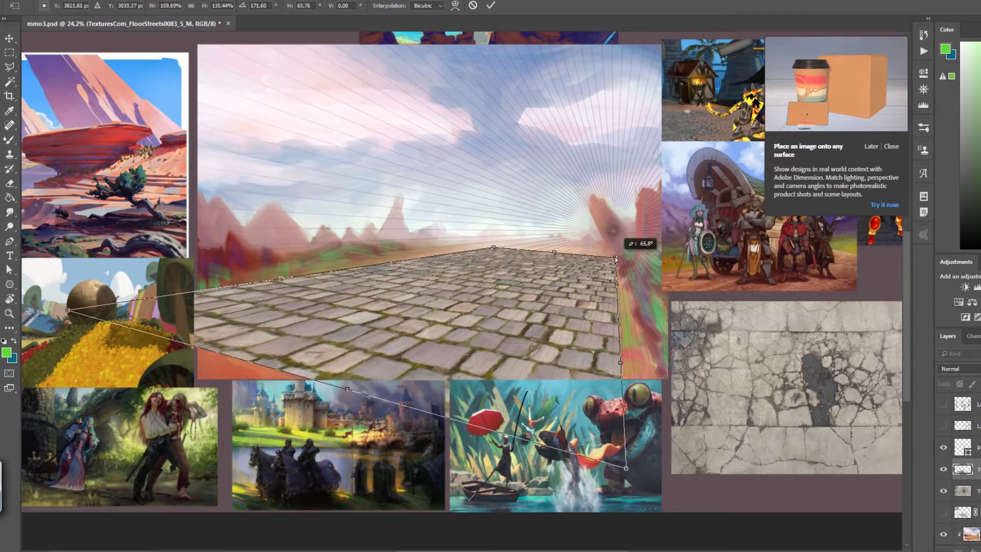
drag(493, 247, 419, 258)
drag(68, 310, 23, 317)
drag(626, 468, 654, 496)
mouse_move(517, 262)
mouse_down()
mouse_move(540, 264)
mouse_move(330, 377)
mouse_up()
Step: Fine-tune the right road corners, commit the distortion, and blend the cobblestones with Multiply
drag(671, 272, 665, 271)
drag(654, 529, 685, 524)
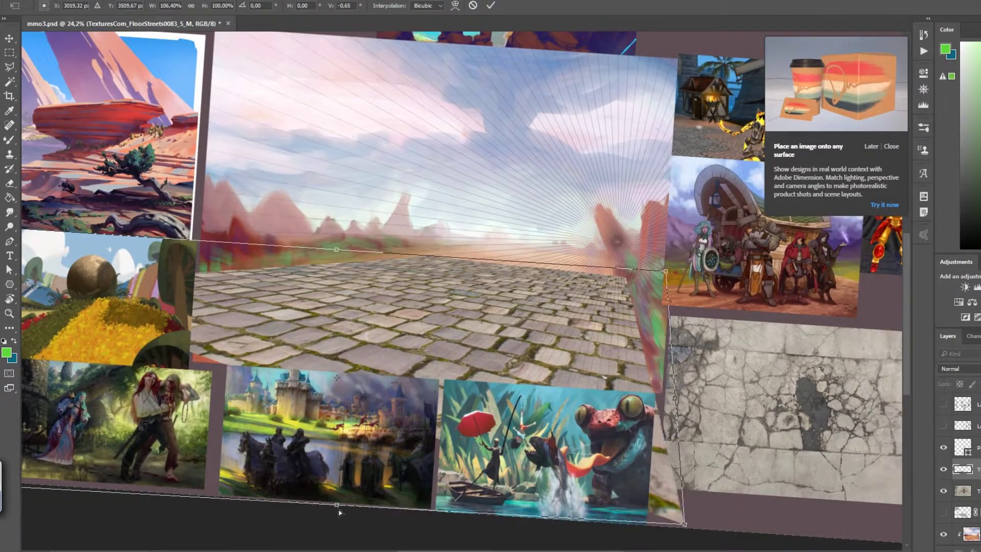
key(Return)
key(ctrl+minus)
key(ctrl+u)
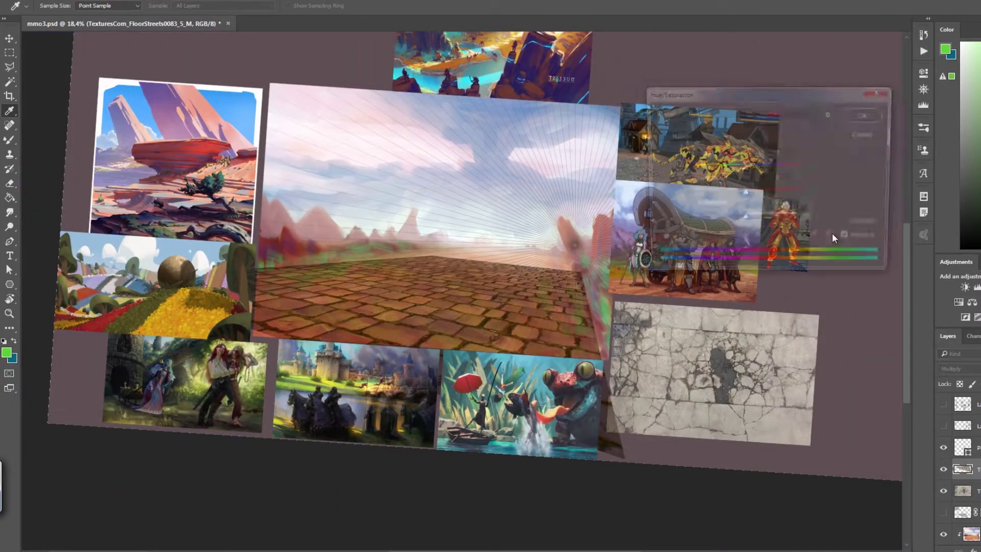
Step: Adjust the cobblestones' lightness and brush them out along the horizon
drag(744, 215, 764, 215)
key(Return)
key(r)
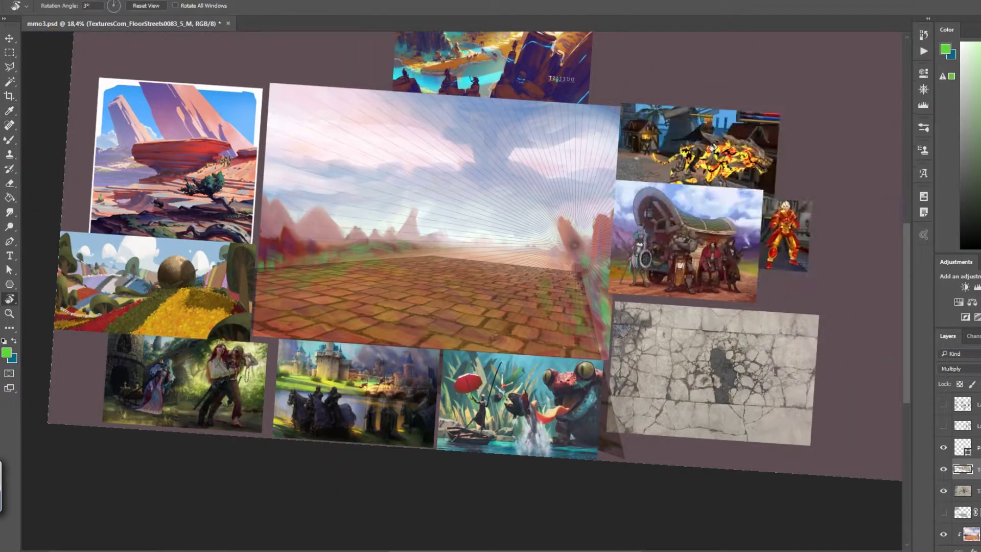
drag(712, 148, 598, 199)
key(b)
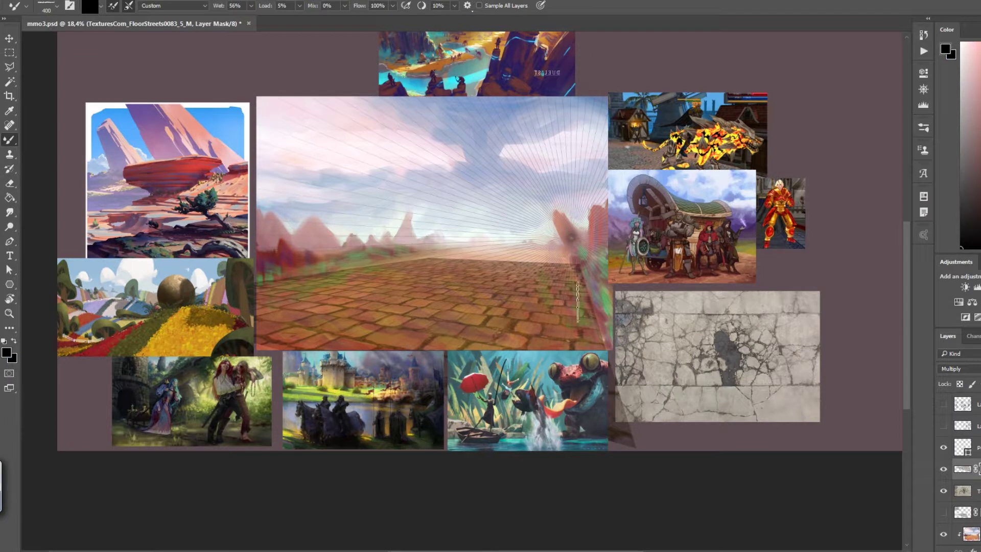
drag(203, 316, 601, 259)
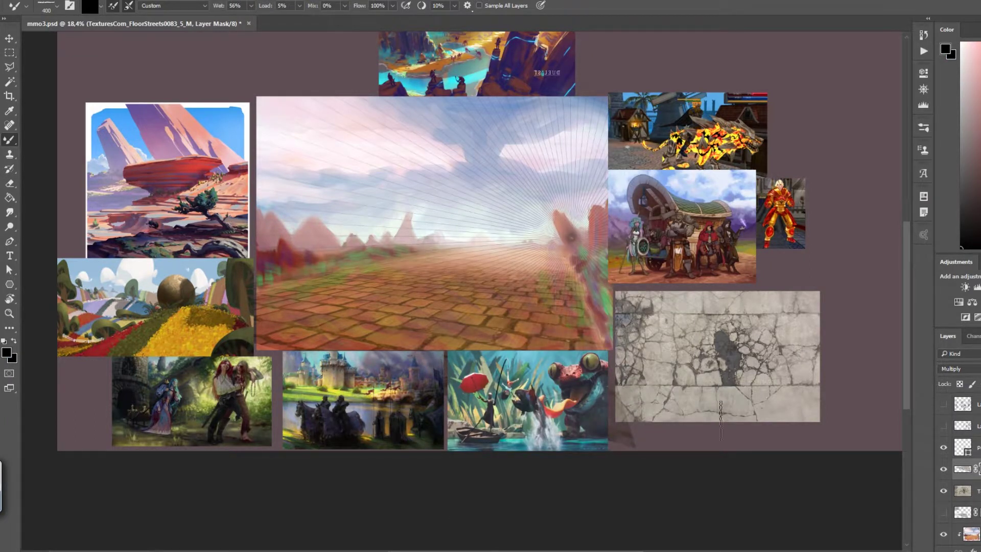
Step: Show the cracked-concrete texture above the road layers and blend it as Overlay
click(943, 490)
click(943, 512)
click(957, 368)
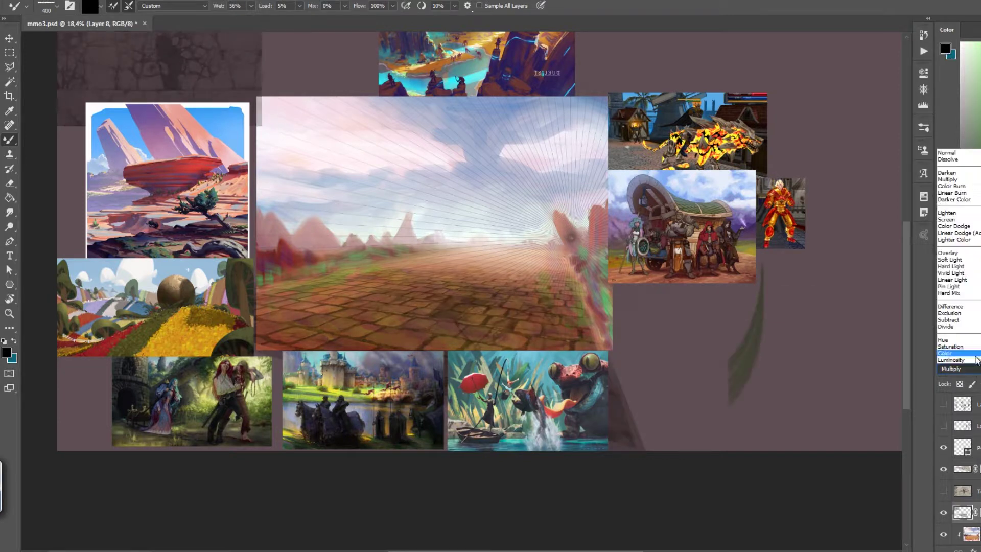
click(953, 254)
click(957, 368)
drag(962, 511, 962, 465)
click(943, 490)
scroll(674, 408, up, 2)
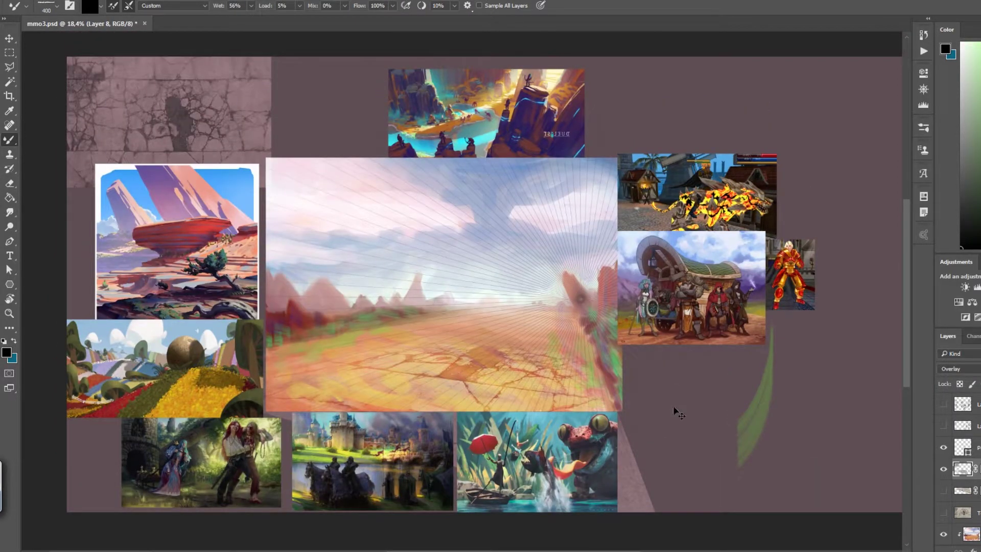
Step: Boost the cracked texture's contrast with Curves after abandoning a Hue/Saturation change
key(ctrl+u)
drag(805, 203, 700, 210)
key(Escape)
key(ctrl+m)
drag(121, 208, 110, 208)
key(Return)
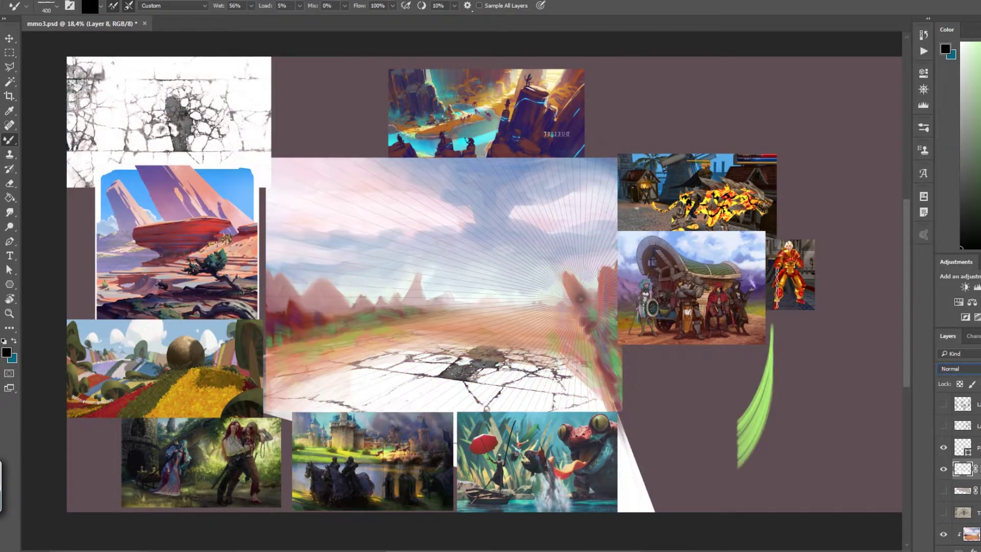
Step: Set the cracked texture to Multiply, hide it, and start lightening the cobblestones with Curves
click(957, 368)
click(956, 251)
click(943, 490)
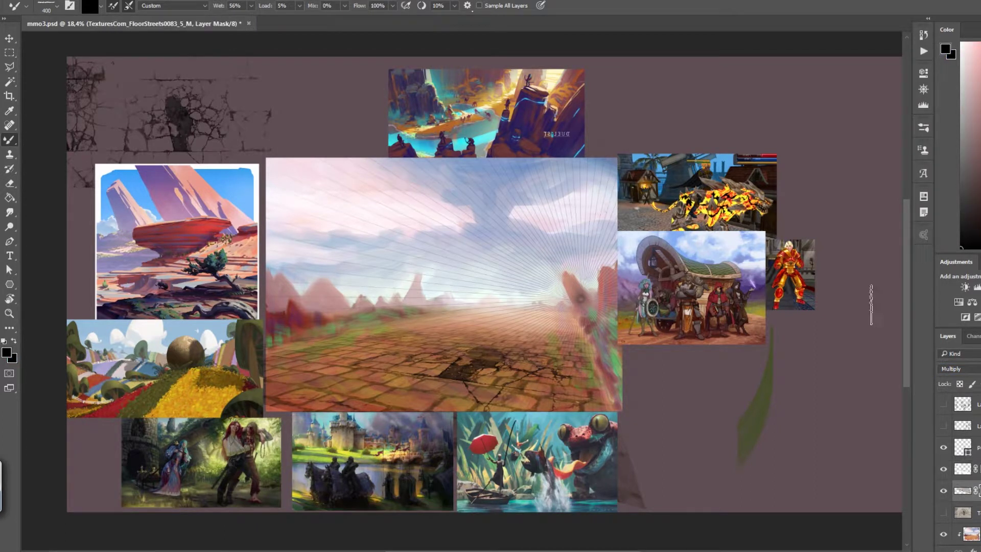
click(943, 468)
key(ctrl+m)
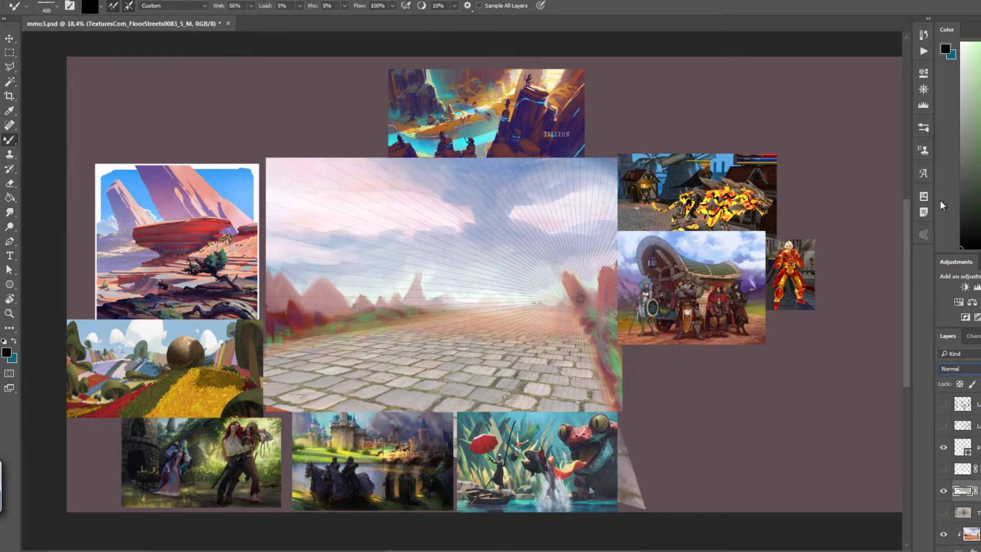
drag(56, 322, 81, 323)
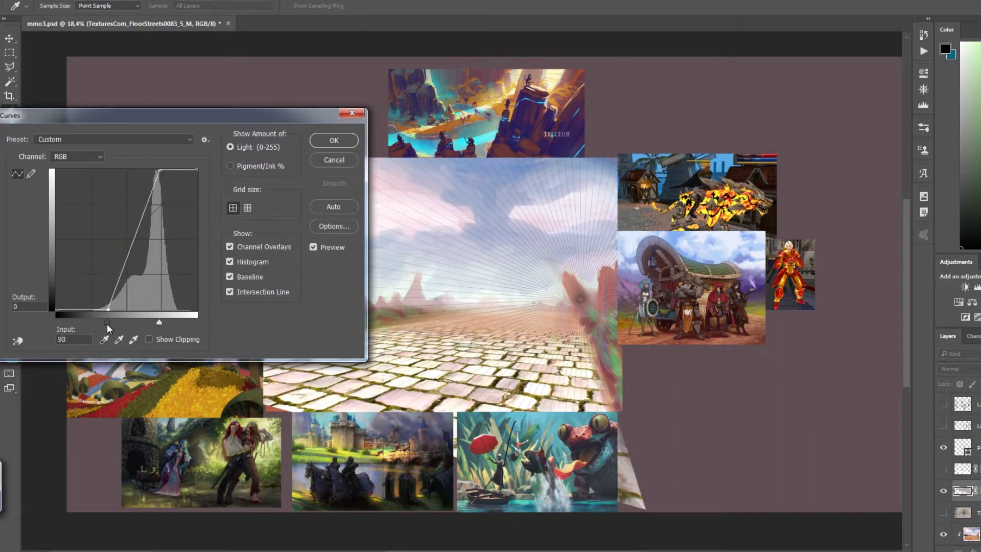
Step: Apply the curves adjustment and mask out cracks over the cobblestones on the cracked-texture layer
key(Return)
click(943, 468)
click(979, 491)
key(])
mouse_move(475, 352)
mouse_down()
mouse_move(434, 377)
mouse_move(531, 367)
mouse_move(540, 391)
mouse_up()
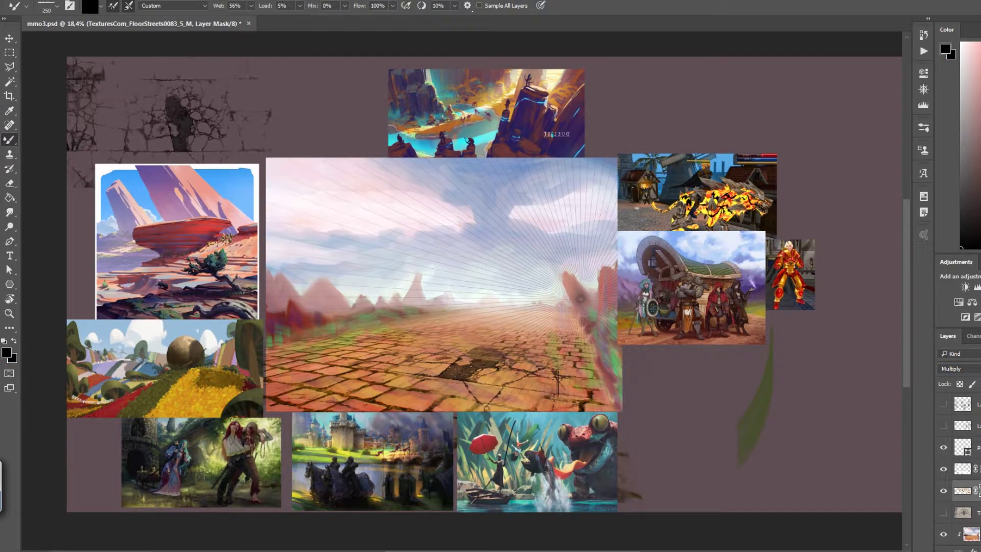
drag(433, 362, 401, 378)
Step: Rotate the canvas view, swap the mask paint to white, then level the view again
key(r)
drag(480, 340, 396, 373)
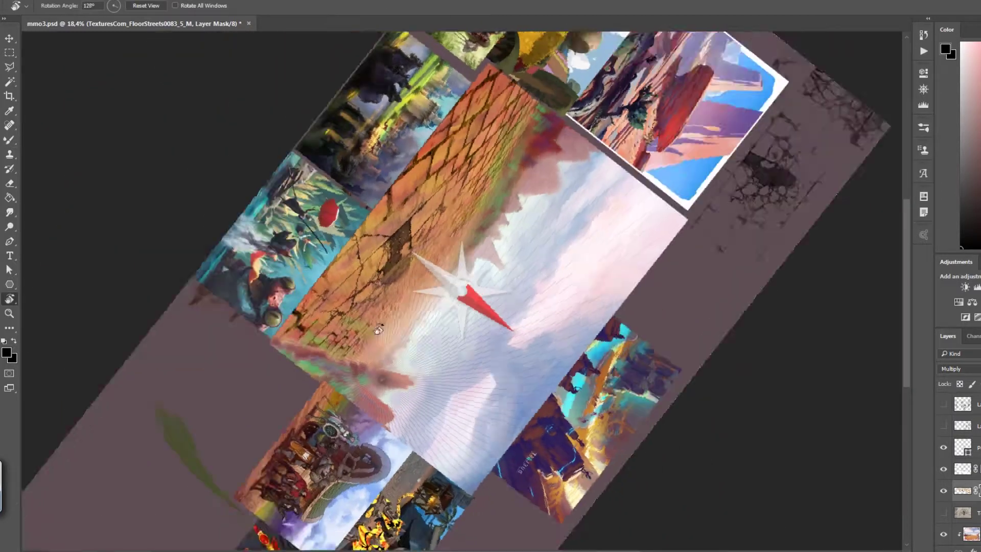
key(x)
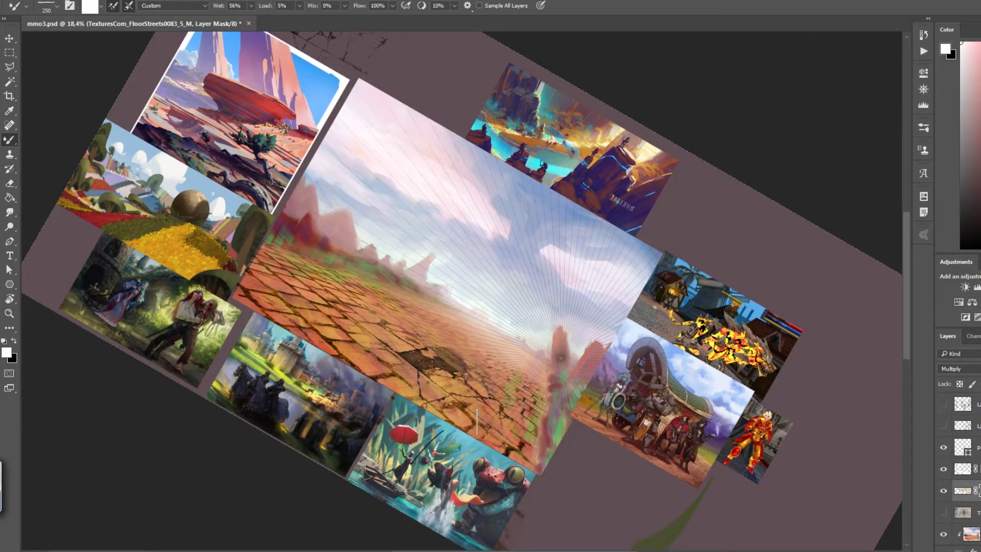
key(r)
drag(477, 421, 542, 395)
Step: Hide the perspective guide lines, briefly tilt the view, then reset it to level
click(943, 466)
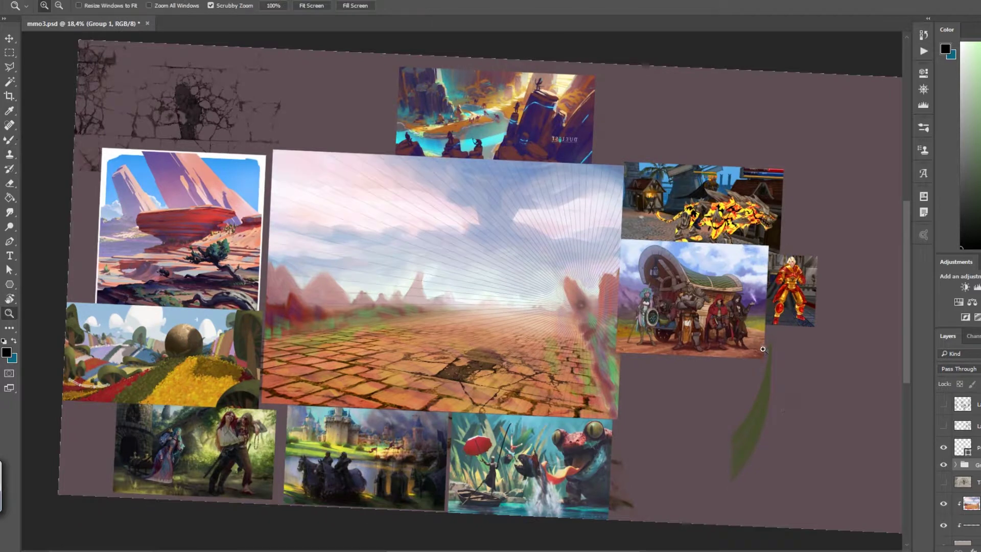
key(r)
drag(622, 343, 612, 214)
key(Escape)
key(b)
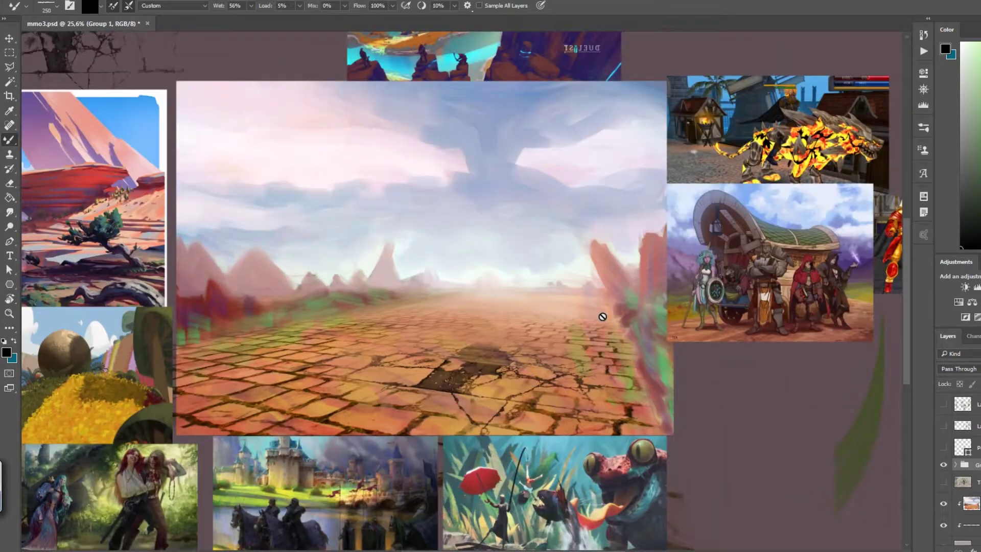
Step: Smudge the lower-left cobblestones together with the Mixer Brush, adjusting brush size as you go
scroll(388, 306, up, 3)
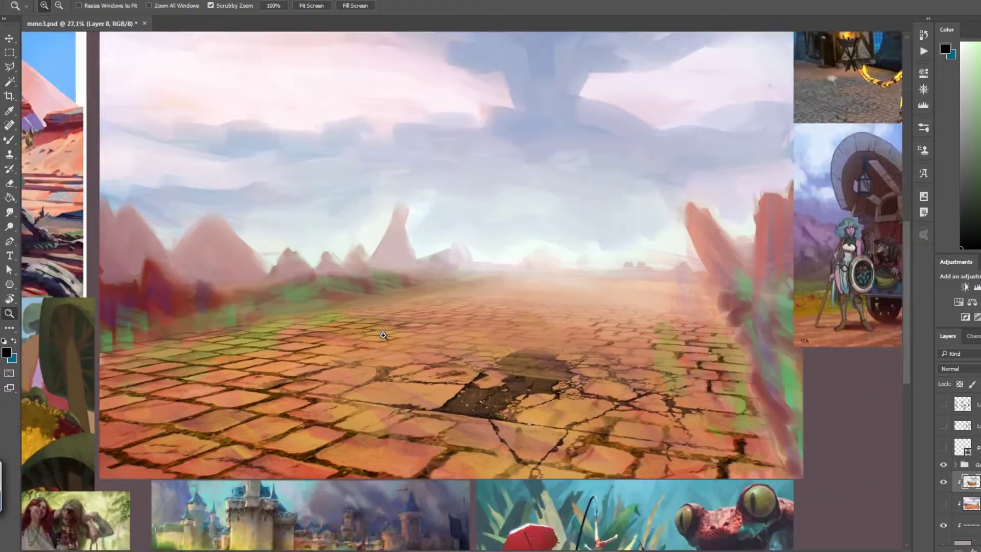
key(bracketright)
key(bracketright)
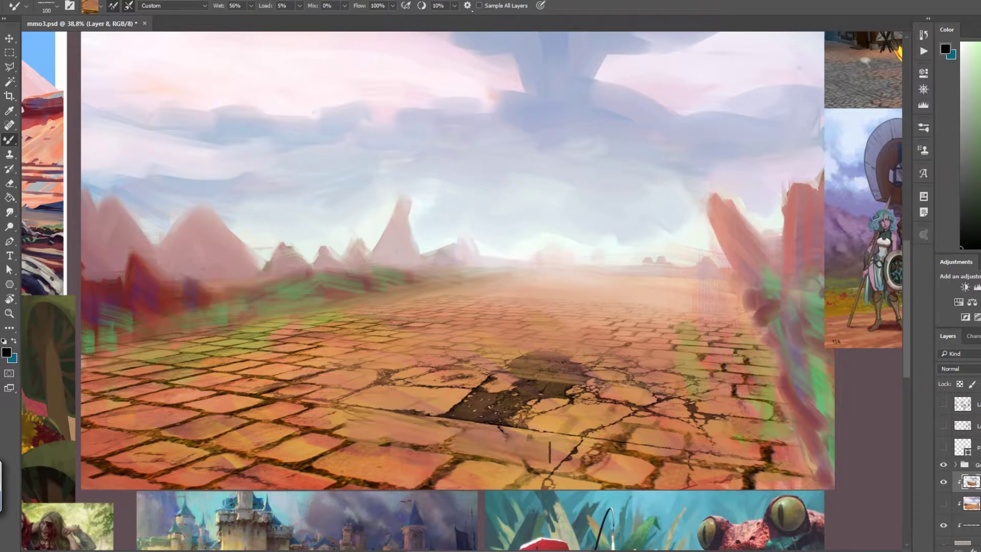
mouse_move(306, 424)
mouse_down()
mouse_move(332, 434)
mouse_move(286, 450)
mouse_up()
key(bracketleft)
key(bracketleft)
key(bracketleft)
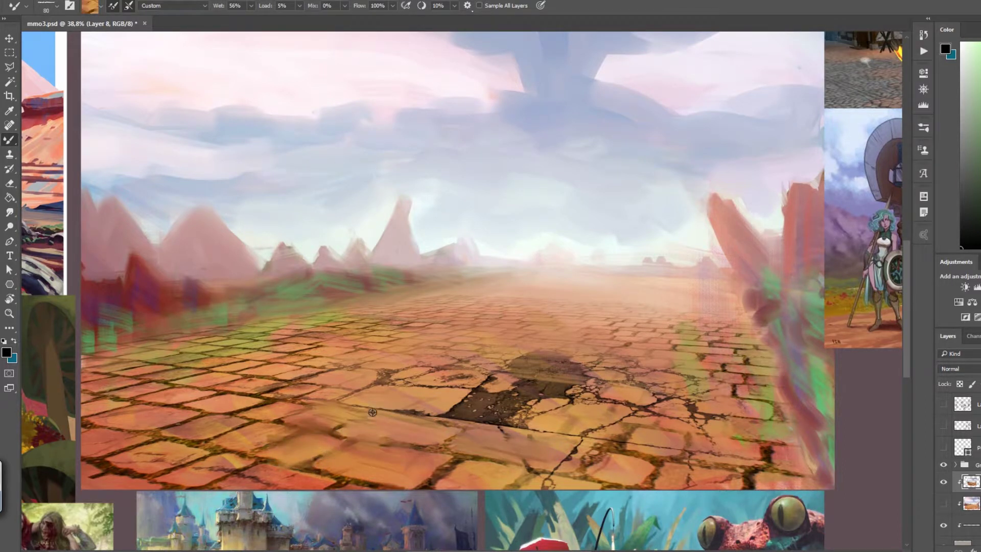
key(bracketleft)
key(bracketleft)
key(bracketleft)
scroll(360, 428, down, 3)
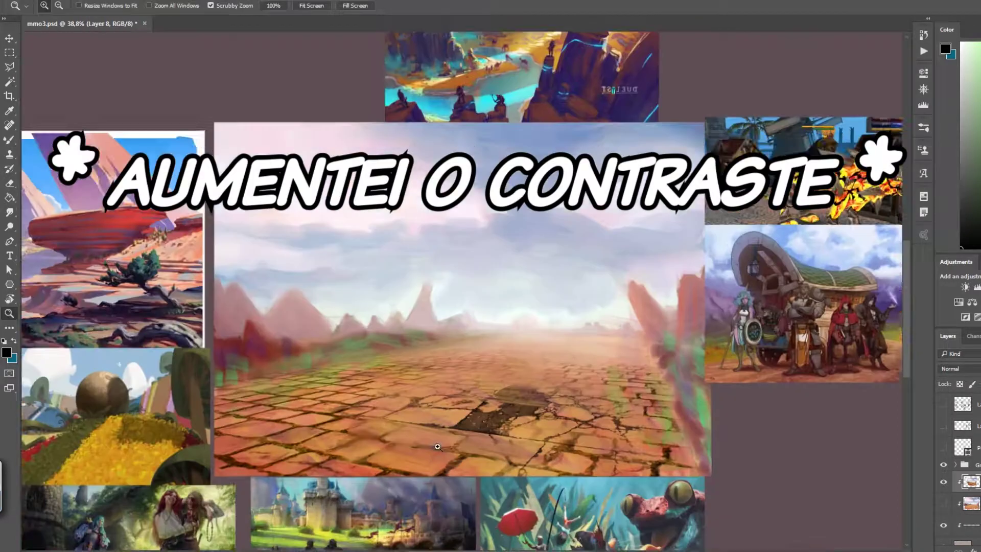
key(bracketright)
key(bracketright)
key(bracketright)
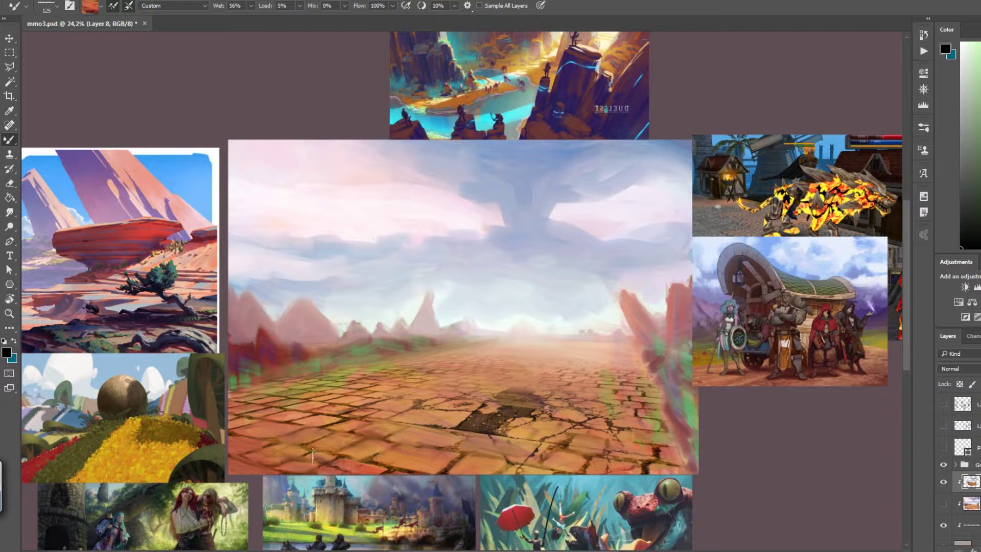
scroll(379, 454, up, 4)
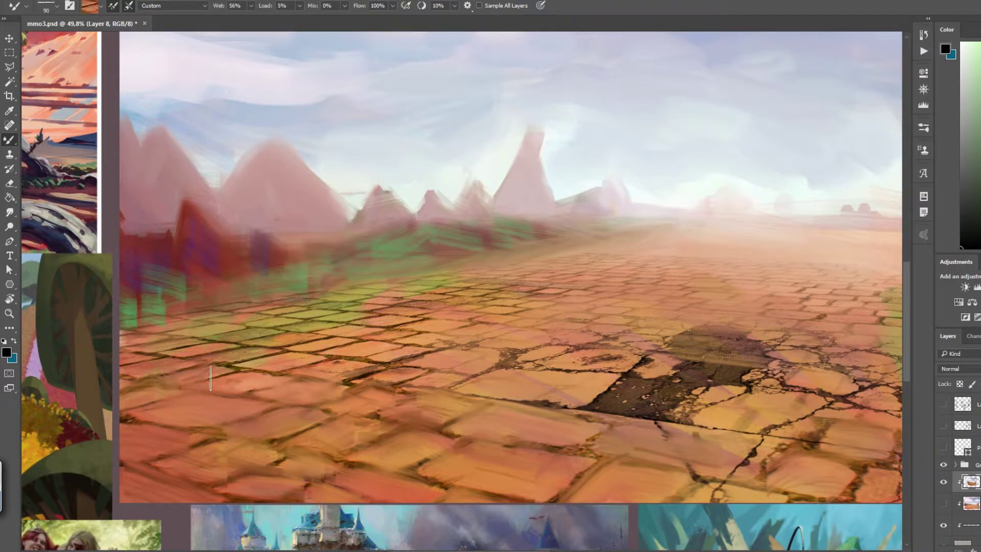
Step: Zoom in on the road, tilt the view, and lighten the dark crack line across the tiles
key(z)
mouse_move(357, 393)
mouse_down()
mouse_move(324, 393)
mouse_move(367, 393)
mouse_up()
key(b)
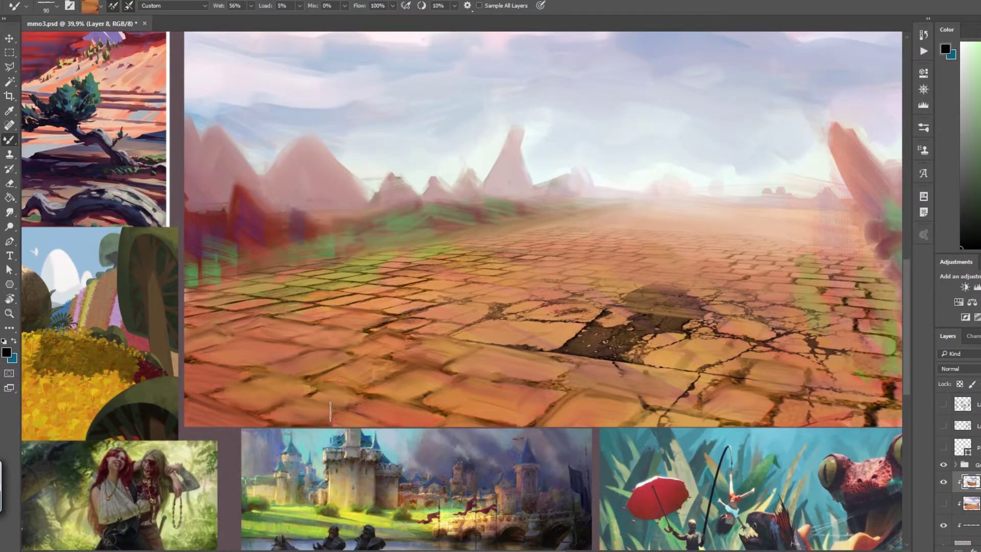
drag(339, 413, 383, 414)
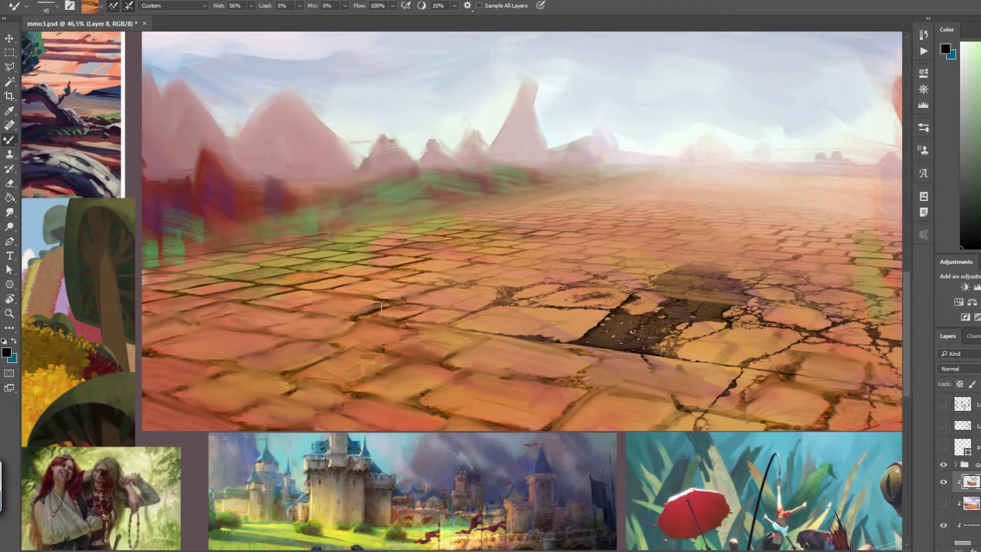
key(bracketright)
key(bracketright)
key(bracketright)
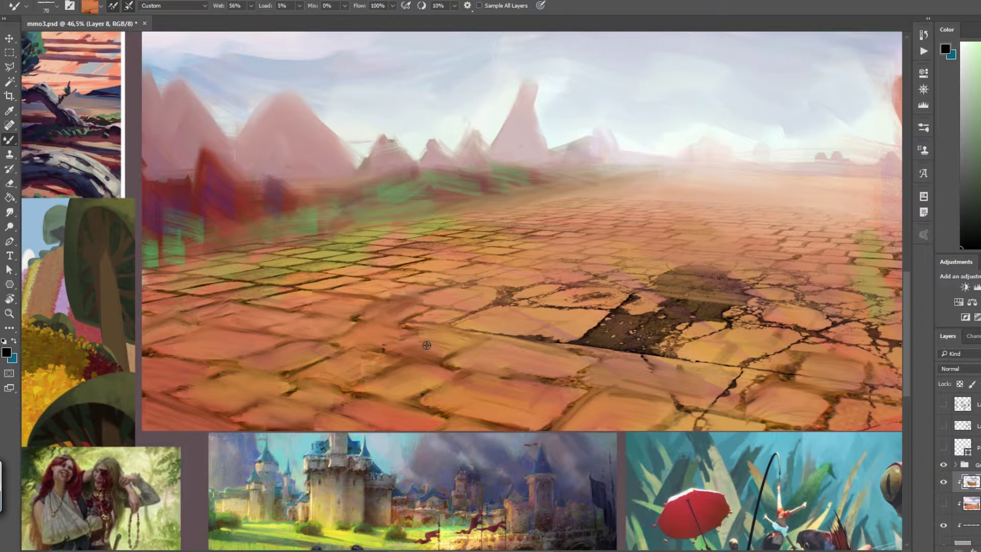
key(r)
mouse_move(403, 347)
mouse_down()
mouse_move(514, 382)
mouse_move(618, 365)
mouse_up()
drag(531, 396, 624, 425)
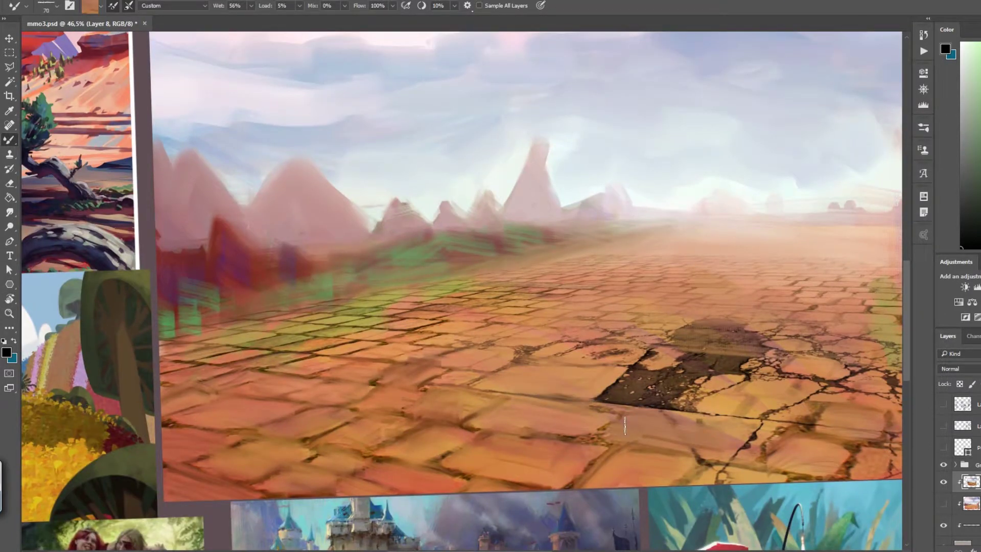
Step: Sample tile texture into the brush and smear the bricks on the road's right side
key(bracketright)
key(bracketright)
key(bracketright)
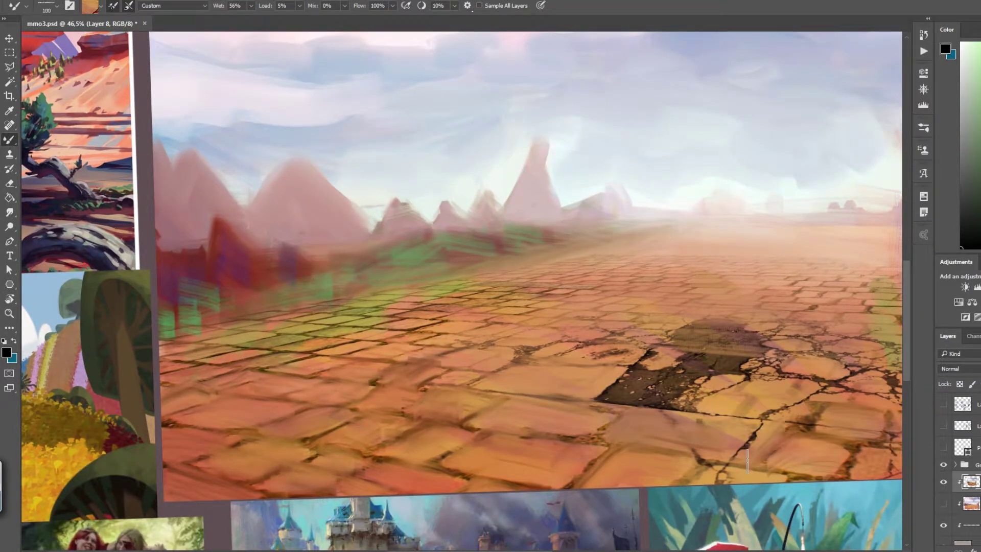
alt+click(404, 321)
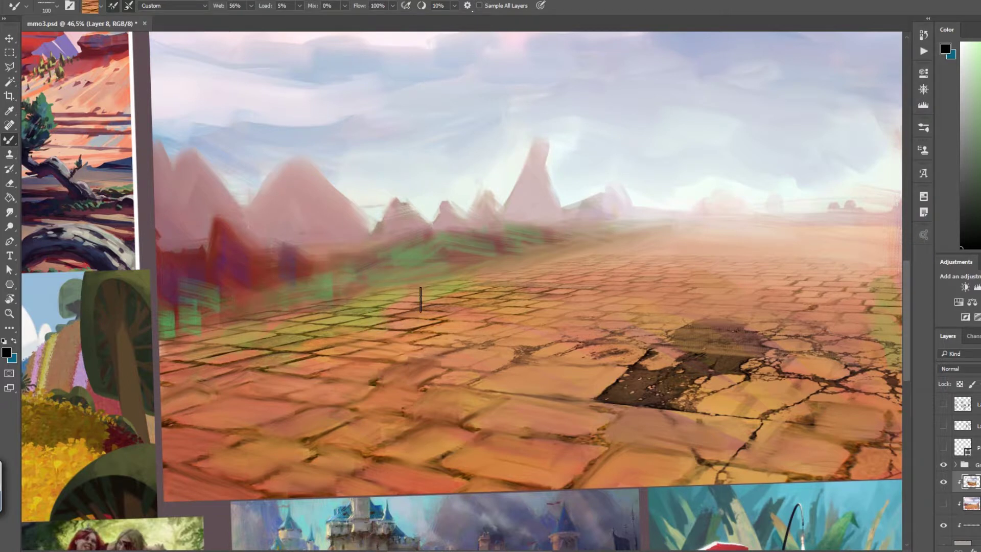
drag(286, 357, 593, 403)
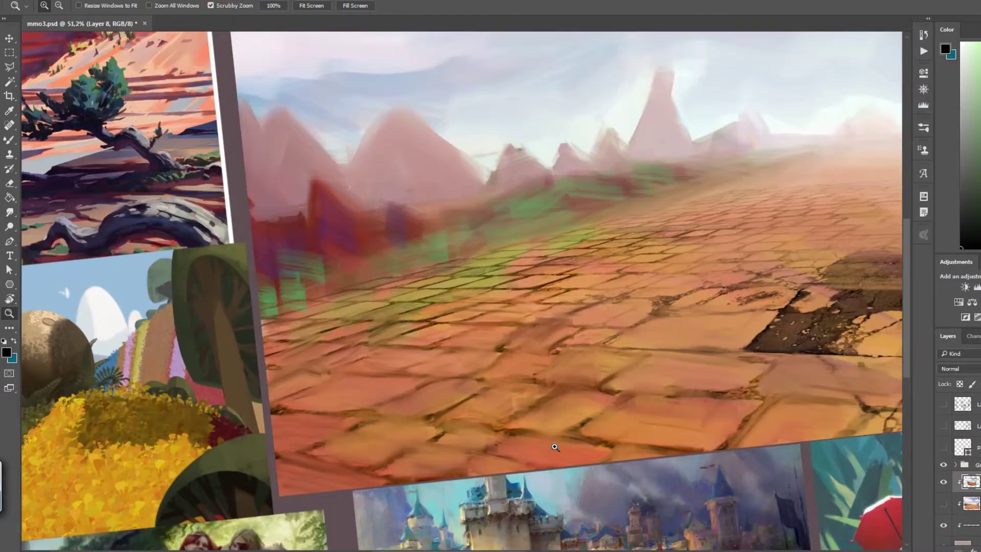
key(bracketright)
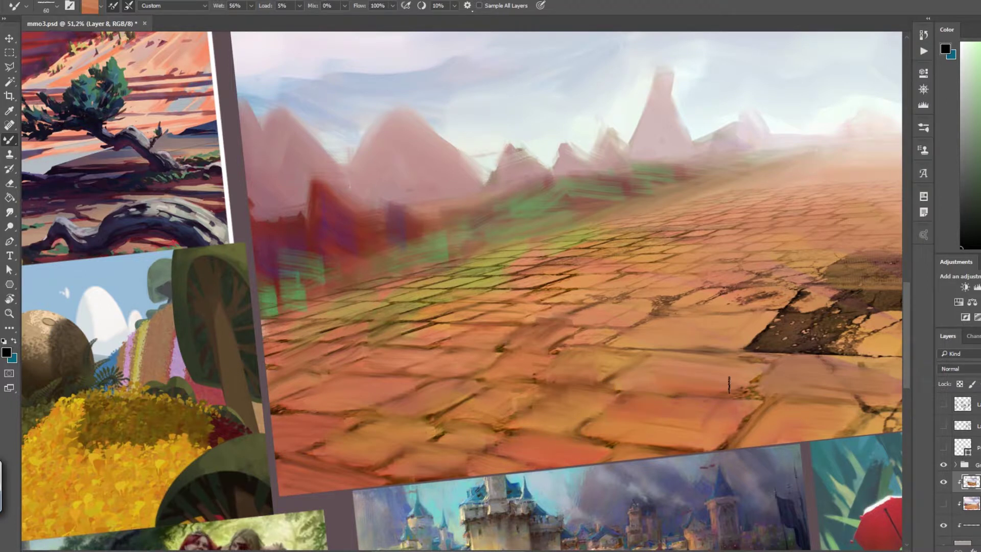
key(r)
drag(769, 389, 617, 365)
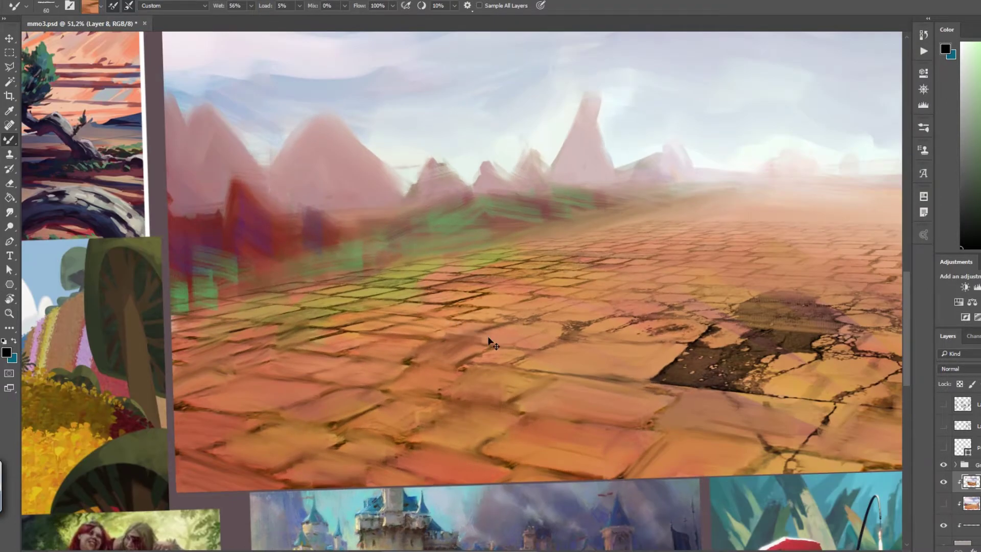
key(ctrl+0)
scroll(616, 366, up, 3)
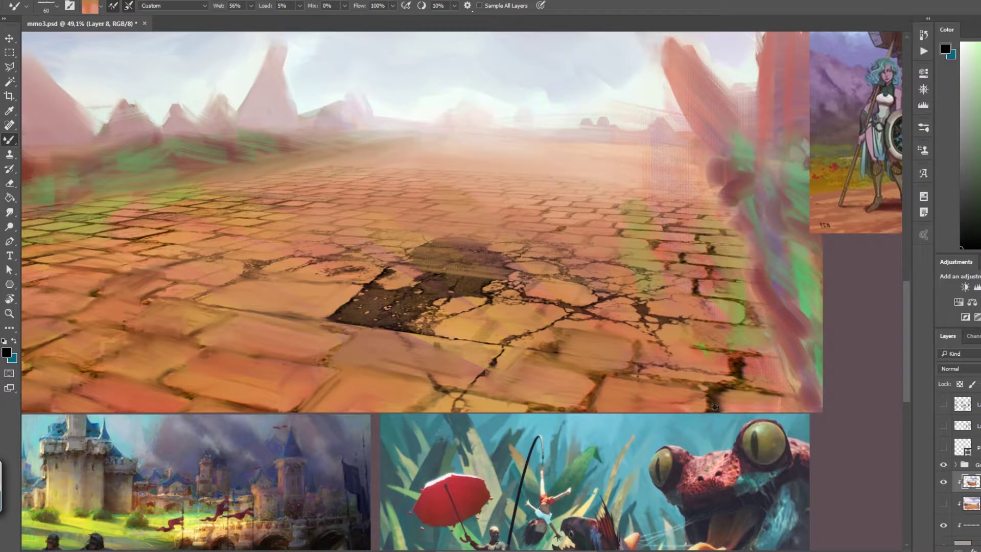
mouse_move(730, 408)
mouse_down()
mouse_move(711, 268)
mouse_move(658, 257)
mouse_move(665, 235)
mouse_up()
Step: Blend the green-tinted tiles beneath the left mountains, then zoom out to view the whole painting
key(bracketright)
key(bracketright)
key(bracketright)
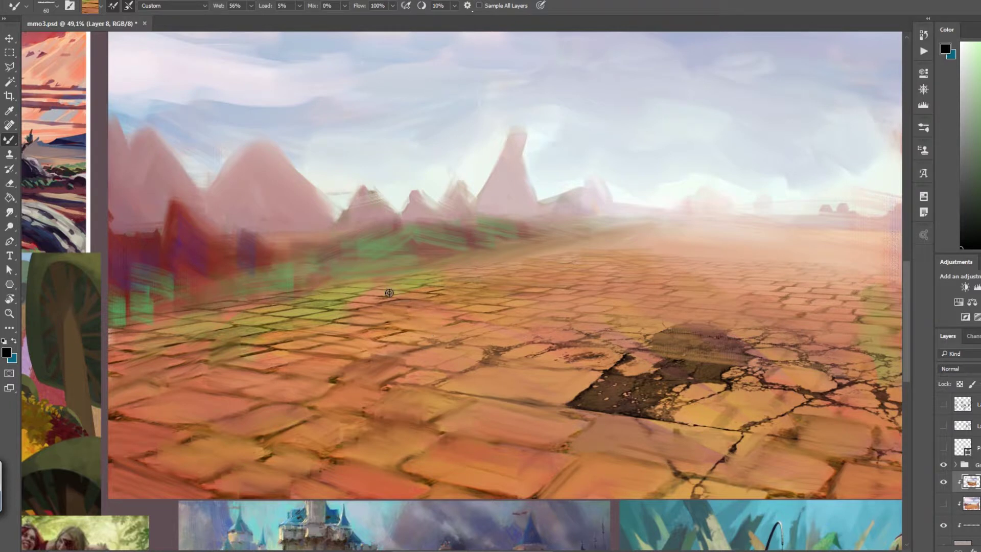
drag(333, 312, 540, 448)
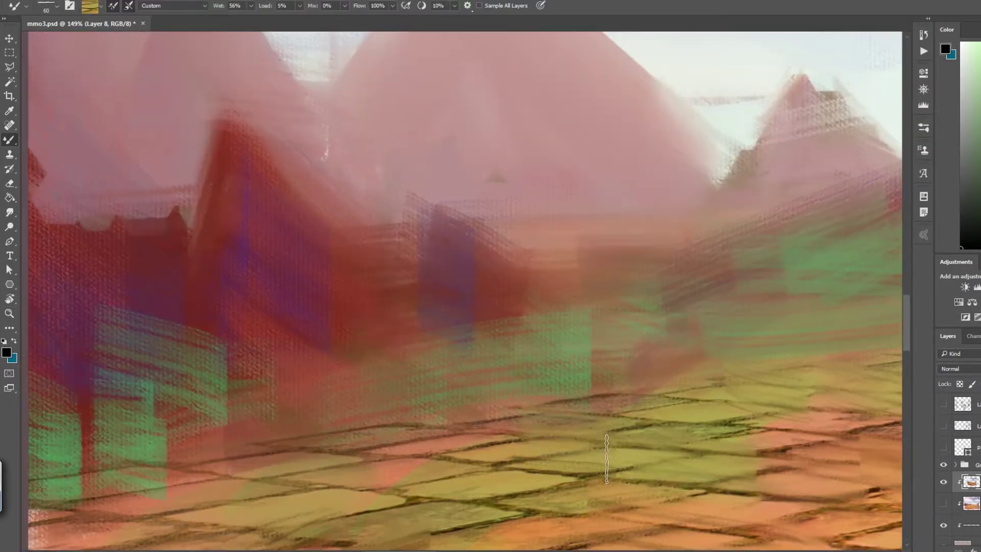
scroll(612, 457, down, 5)
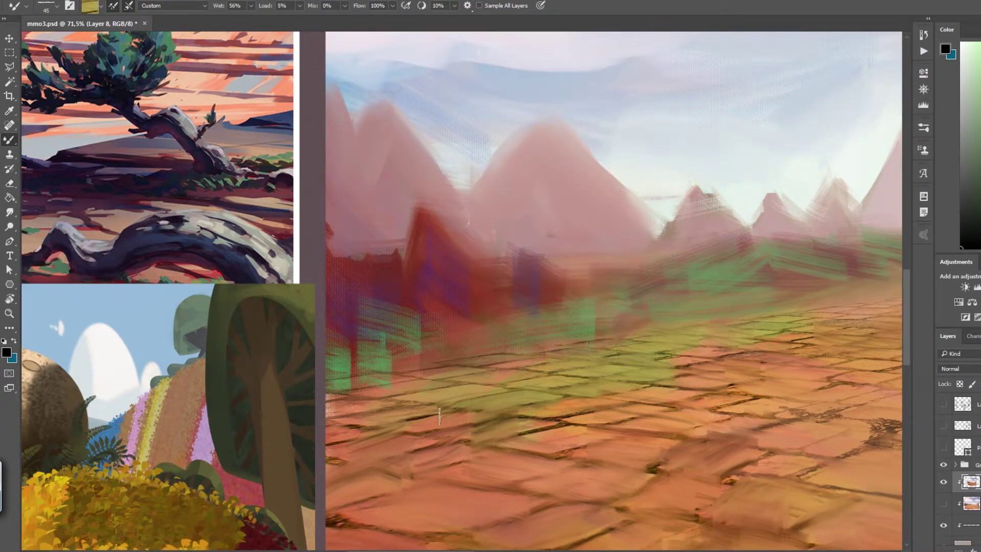
drag(329, 428, 409, 427)
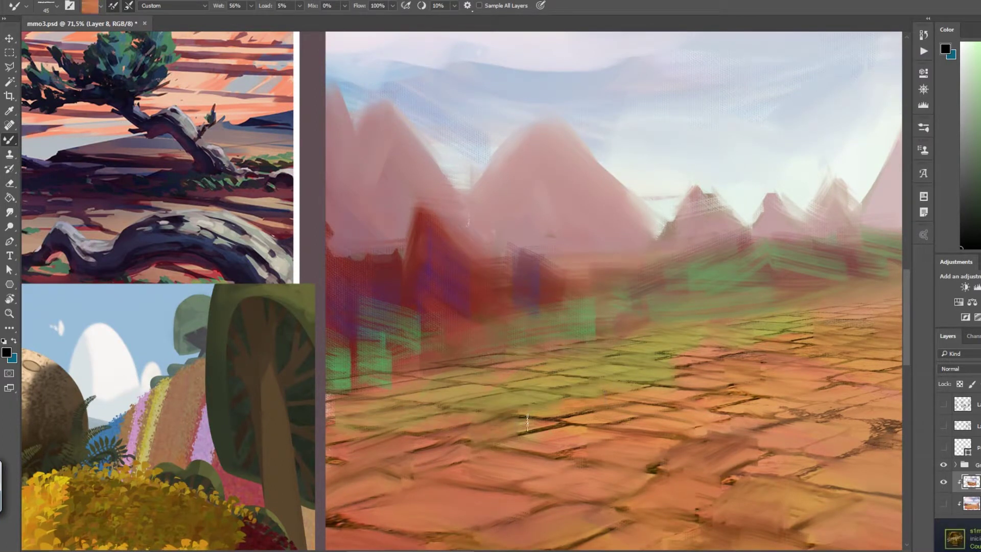
drag(664, 398, 552, 368)
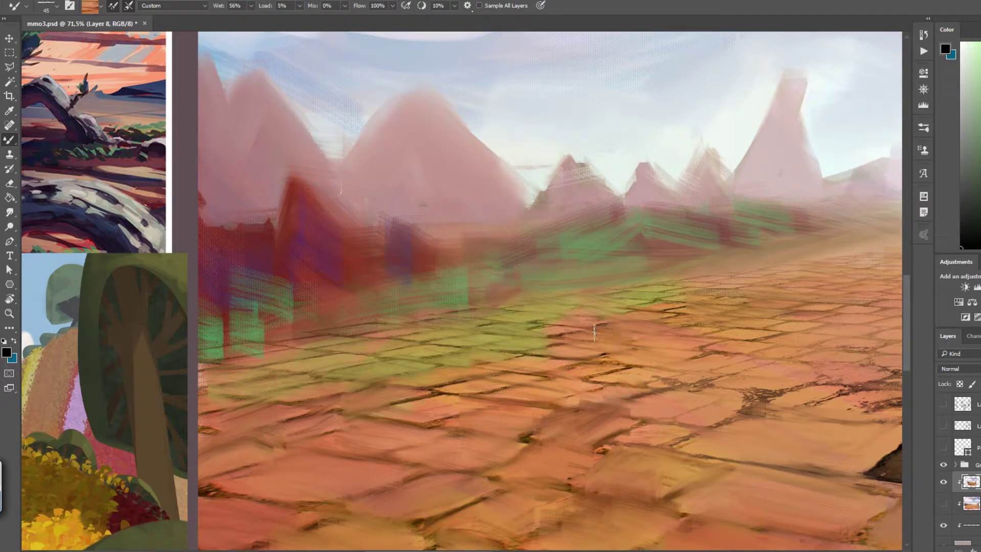
scroll(594, 332, down, 4)
mouse_move(594, 332)
mouse_down()
mouse_move(824, 367)
mouse_move(718, 357)
mouse_move(812, 342)
mouse_move(828, 357)
mouse_move(511, 388)
mouse_move(582, 407)
mouse_up()
Step: Zoom and tilt onto the sunken pothole and soften its dark edges
key(r)
key(z)
key(r)
drag(583, 407, 560, 320)
key(b)
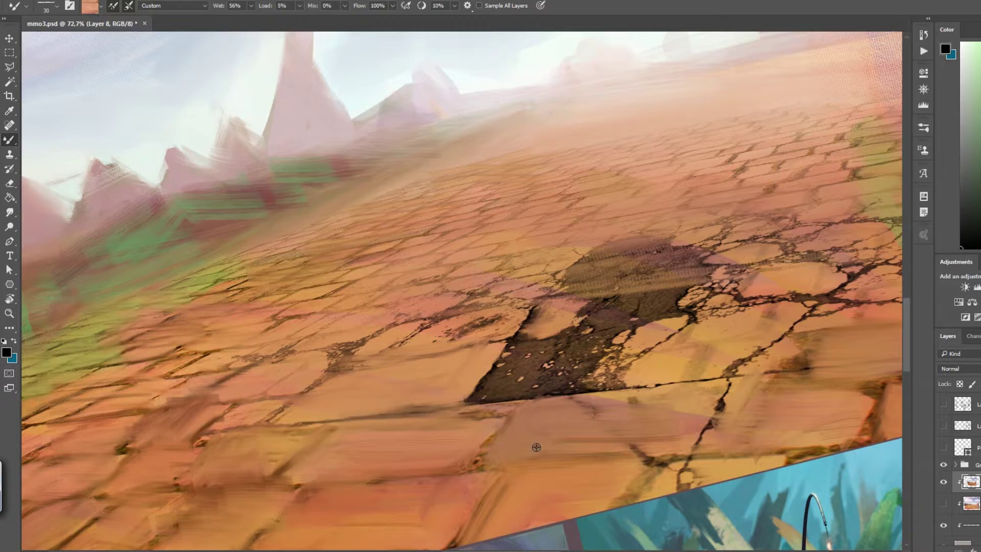
drag(546, 324, 577, 301)
drag(639, 327, 624, 377)
Step: Smear light paint across the pothole and blend the cracked tiles to its right
key(bracketright)
key(bracketright)
mouse_move(511, 342)
mouse_down()
mouse_move(475, 399)
mouse_move(485, 398)
mouse_up()
drag(567, 332, 541, 388)
drag(598, 317, 562, 393)
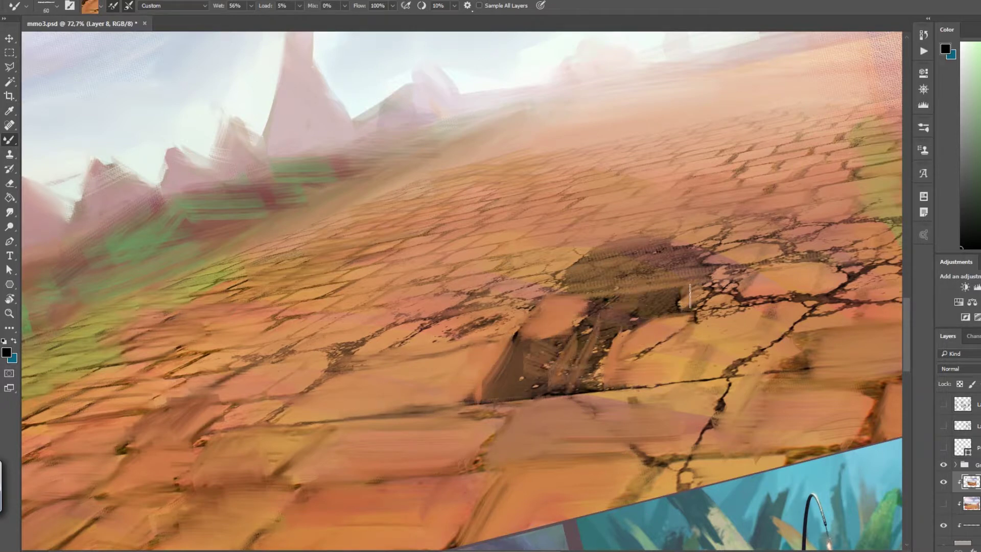
mouse_move(715, 358)
mouse_down()
mouse_move(796, 301)
mouse_move(868, 219)
mouse_move(720, 261)
mouse_up()
mouse_move(810, 314)
mouse_down()
mouse_move(595, 309)
mouse_move(496, 373)
mouse_up()
drag(557, 289, 493, 388)
mouse_move(603, 304)
mouse_down()
mouse_move(695, 279)
mouse_move(596, 348)
mouse_up()
Step: Resample tile texture with a smaller brush, lighten the pothole area, and soften left-side cracks
alt+click(682, 327)
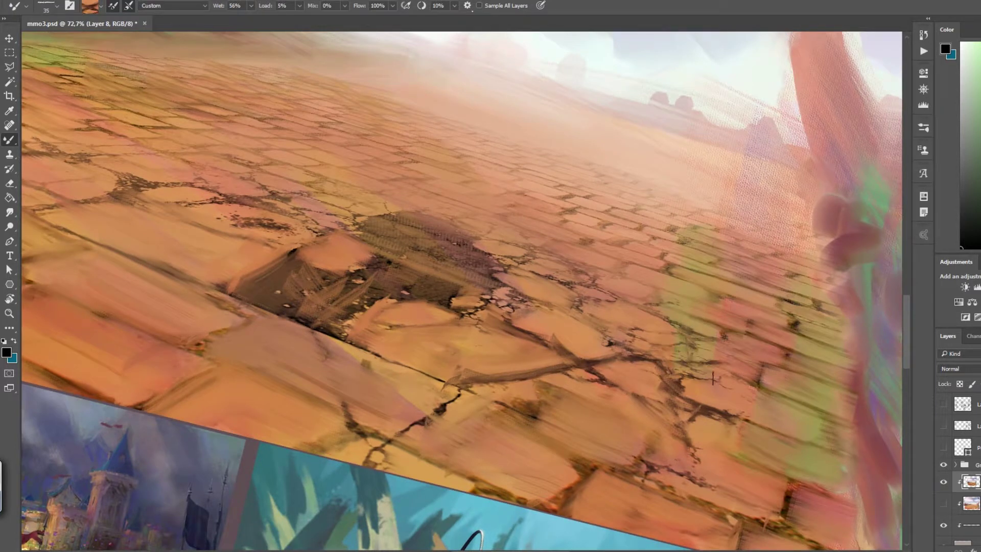
drag(619, 304, 565, 281)
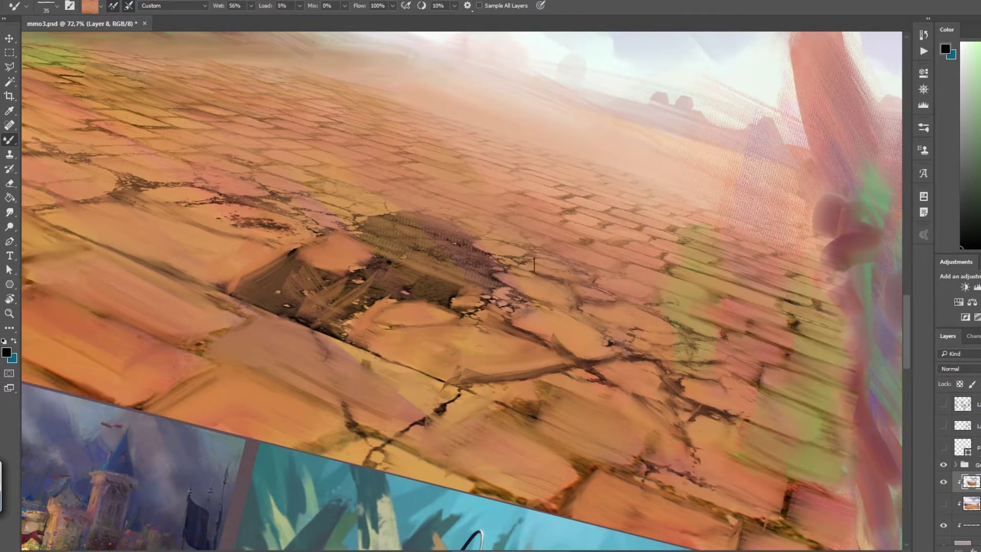
mouse_move(492, 247)
mouse_down()
mouse_move(439, 230)
mouse_move(495, 244)
mouse_up()
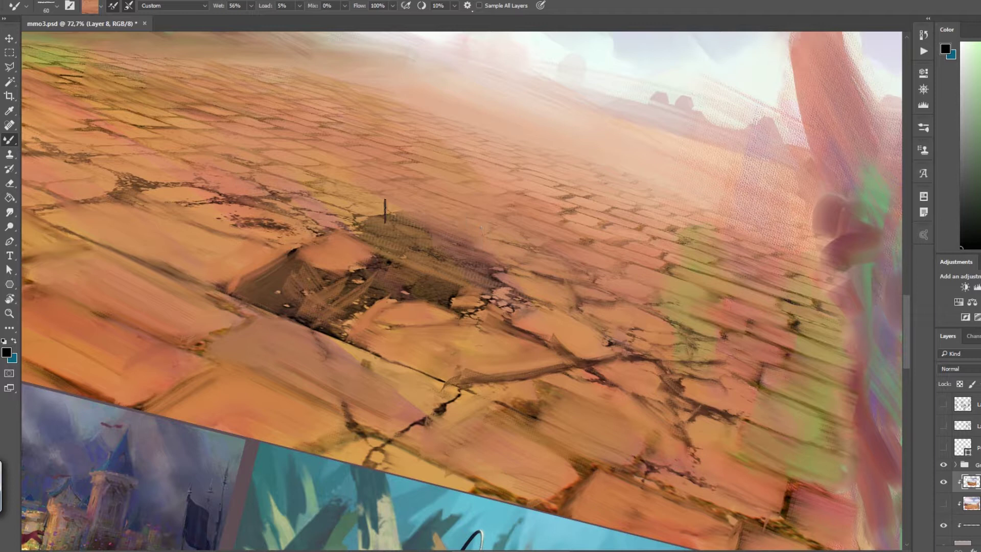
drag(208, 212, 420, 280)
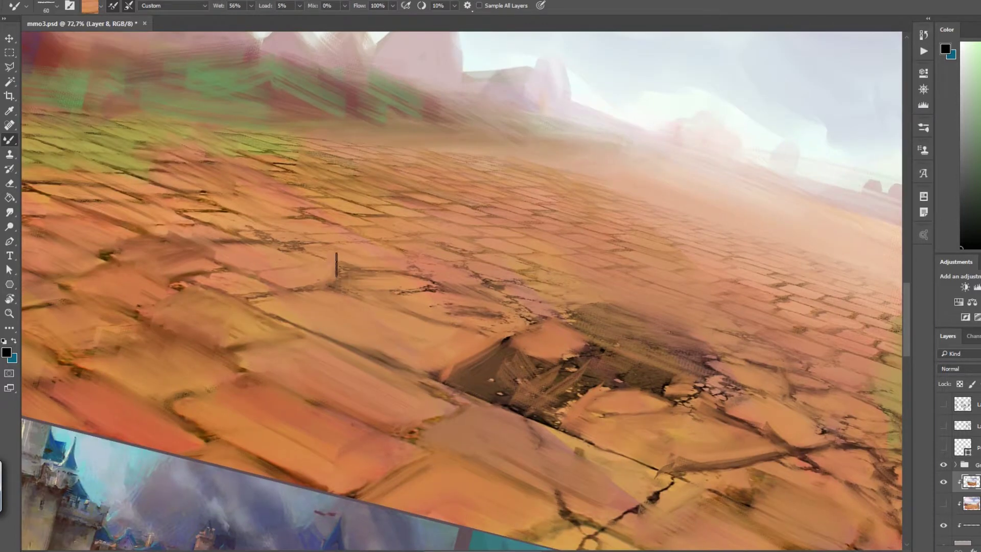
mouse_move(213, 266)
mouse_down()
mouse_move(148, 250)
mouse_move(185, 281)
mouse_up()
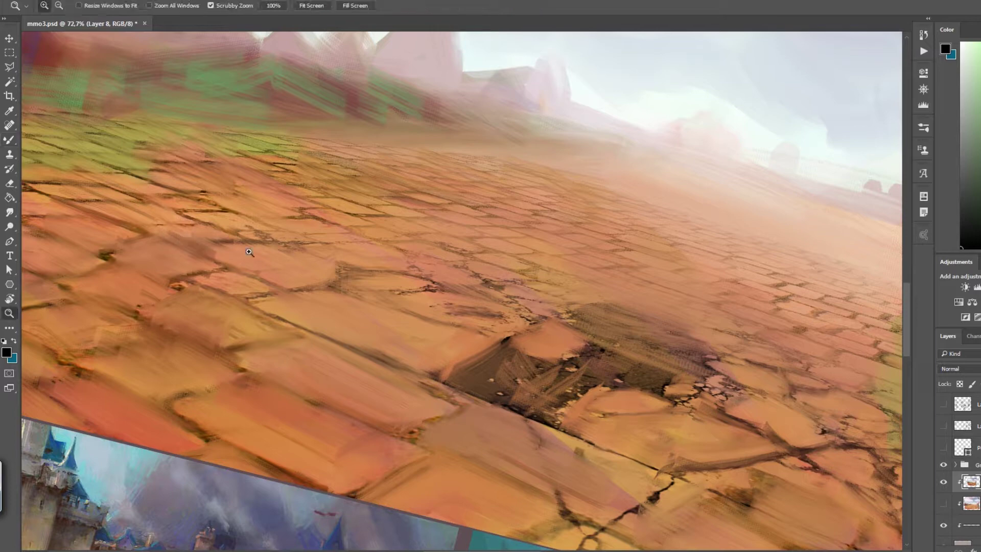
drag(193, 222, 460, 306)
scroll(500, 337, down, 2)
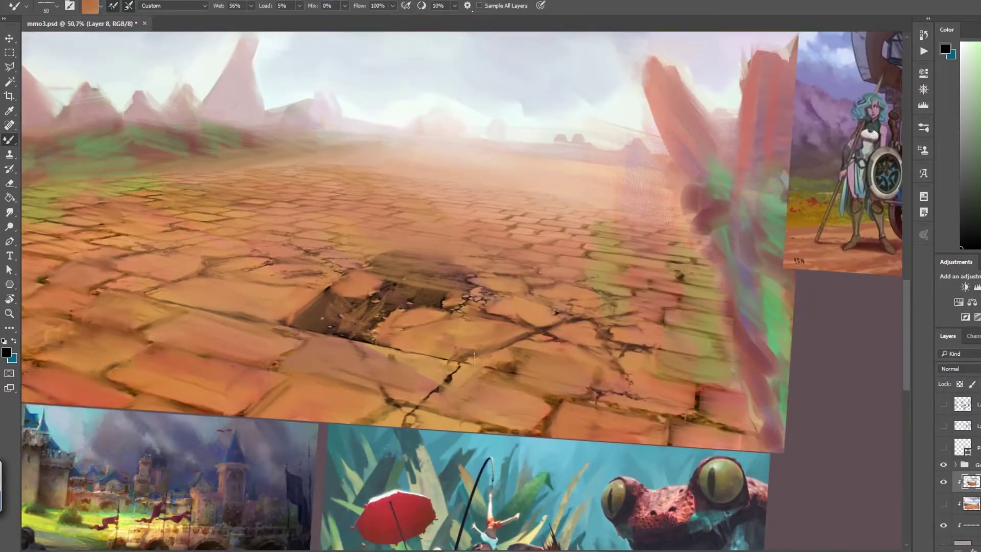
Step: Level the view, pick a 75 px brush preset, and sample the cobblestone texture
drag(466, 353, 220, 393)
scroll(220, 393, up, 2)
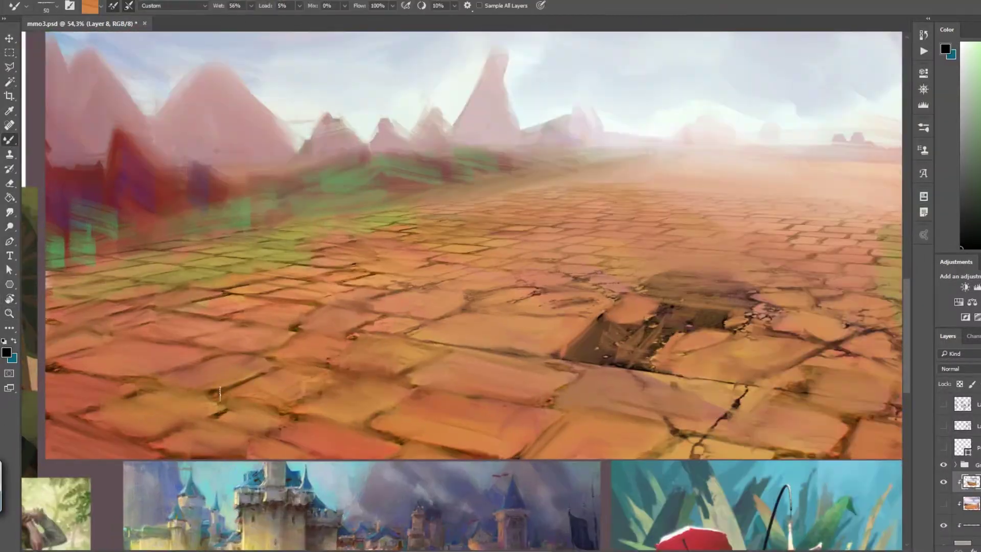
scroll(251, 423, down, 2)
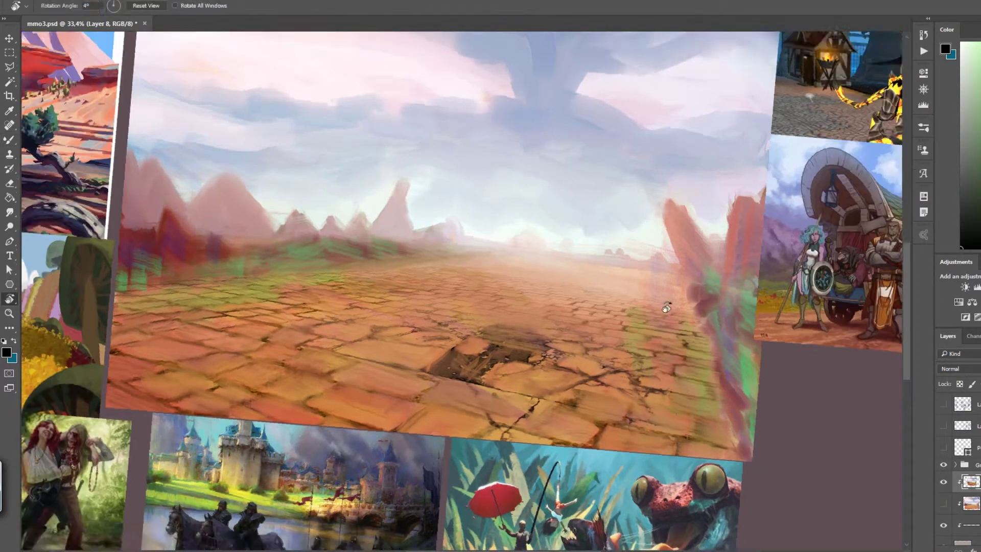
drag(720, 317, 507, 363)
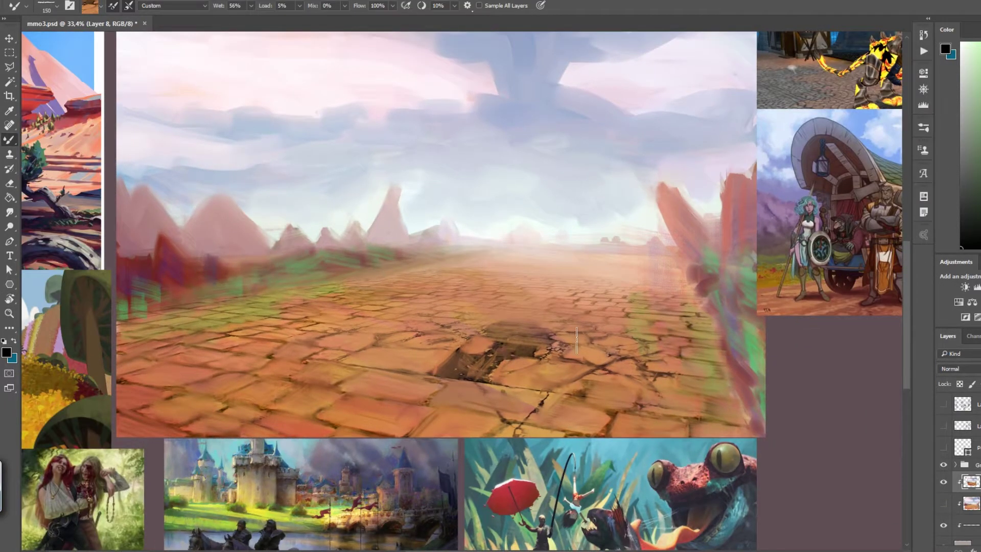
right_click(642, 390)
scroll(680, 393, down, 3)
double_click(680, 403)
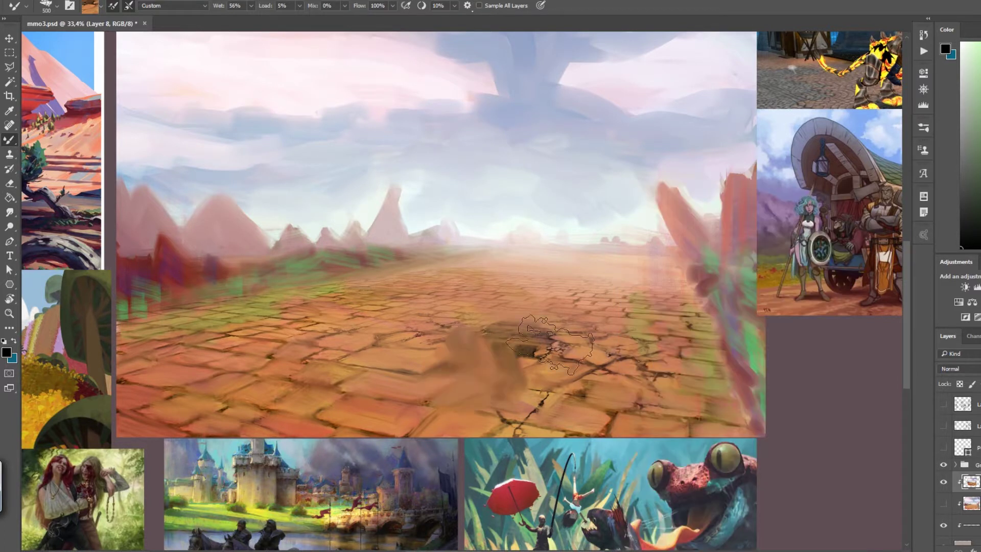
right_click(577, 413)
double_click(591, 429)
key(bracketright)
key(bracketright)
key(bracketright)
alt+click(503, 403)
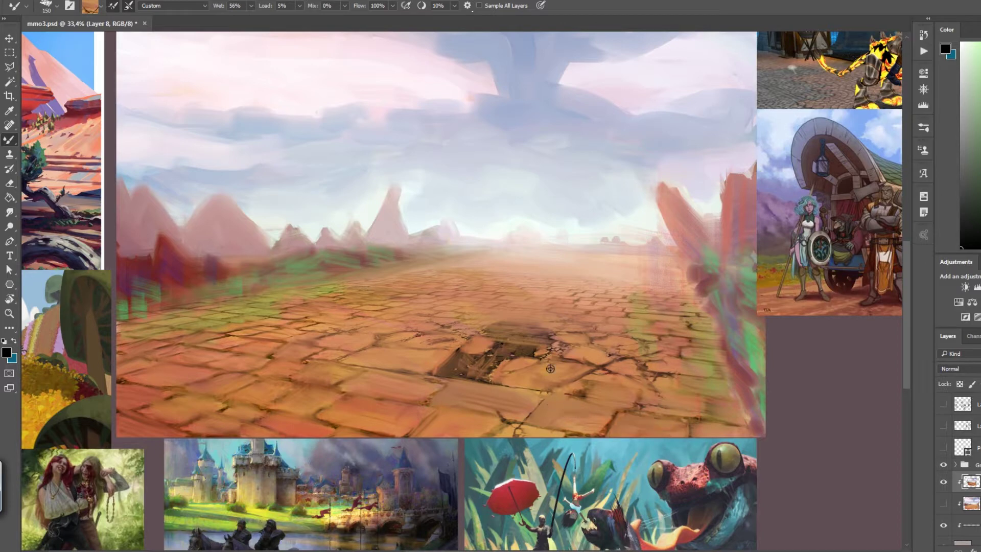
Step: Tilt the canvas view about 15 degrees, then reset it to level
key(r)
mouse_move(550, 369)
mouse_down()
mouse_move(671, 351)
mouse_move(575, 361)
mouse_move(659, 342)
mouse_up()
key(z)
key(r)
mouse_move(638, 388)
mouse_down()
mouse_move(658, 339)
mouse_move(536, 352)
mouse_move(572, 303)
mouse_move(606, 286)
mouse_up()
key(z)
key(r)
key(b)
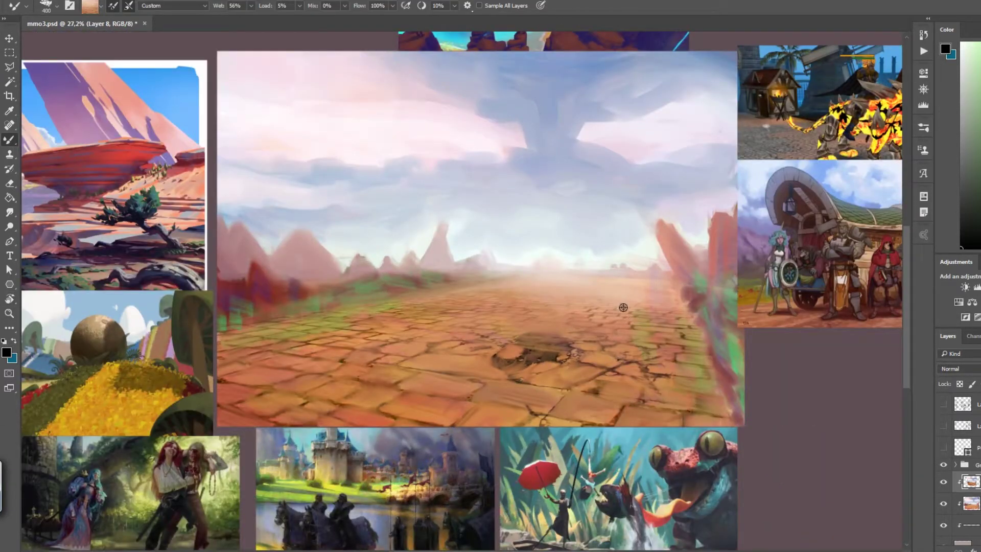
Step: Switch brush preset, zoom toward the pothole, and reload the Mixer Brush with clean orange
scroll(635, 289, down, 2)
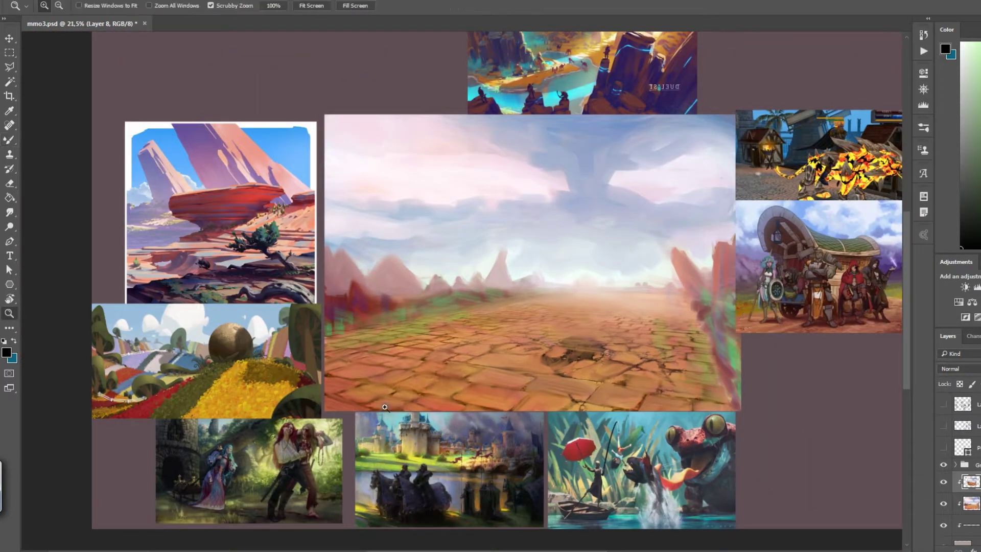
scroll(378, 403, up, 2)
right_click(379, 184)
double_click(449, 477)
key(z)
drag(276, 370, 324, 377)
key(b)
alt+click(405, 353)
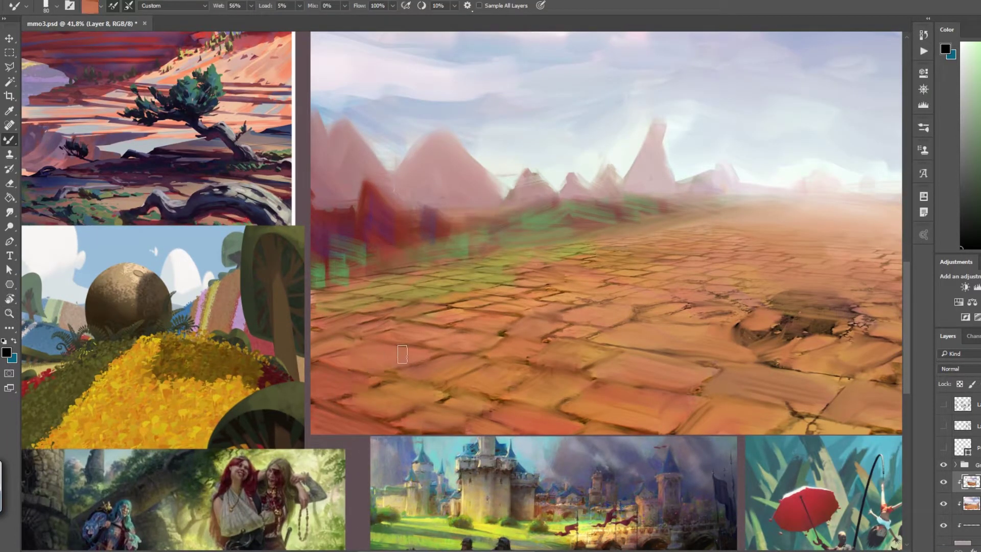
drag(398, 390, 665, 337)
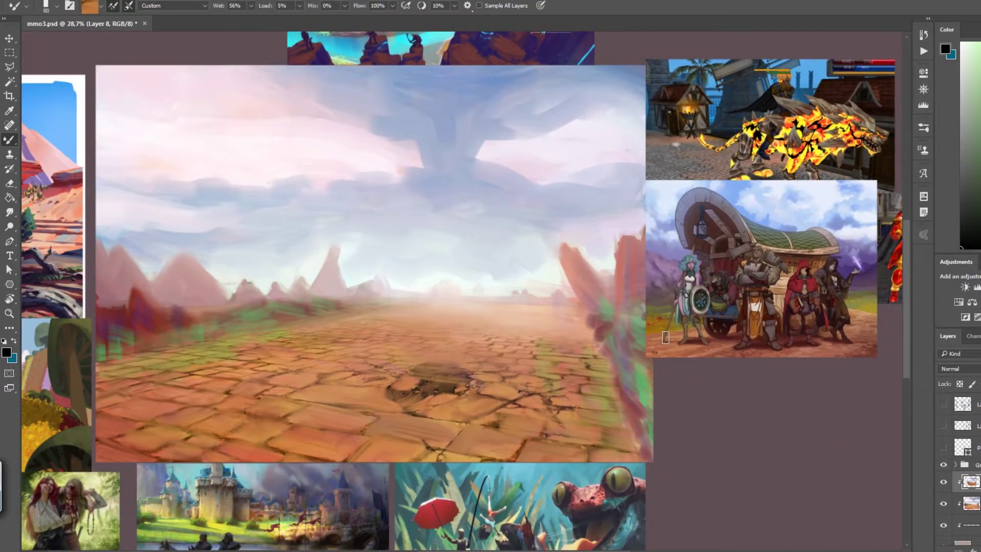
Step: Show the hidden group, add a new empty layer, and pick a light purple-grey with a plain brush
click(943, 466)
key(ctrl+shift+alt+n)
click(10, 145)
alt+click(607, 317)
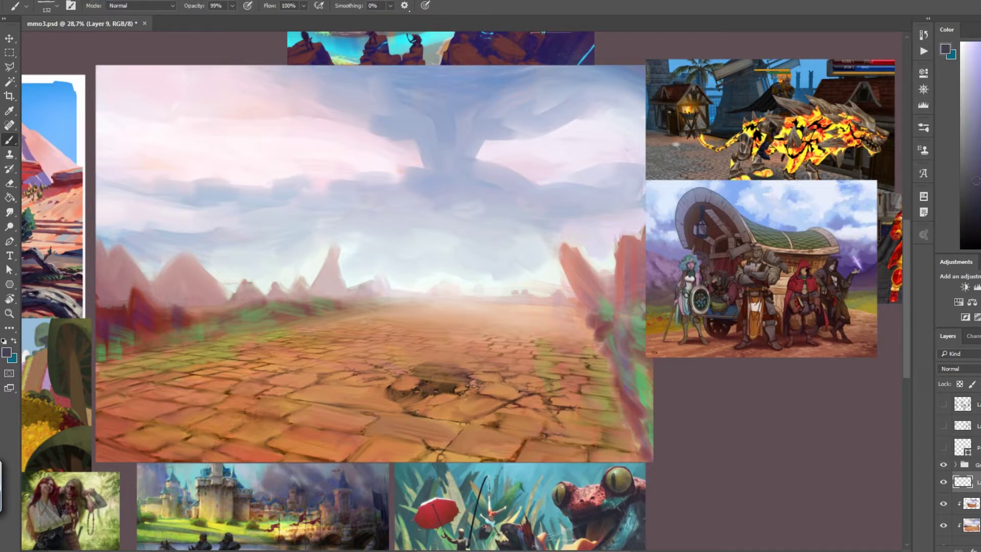
Step: Paint purple-grey strokes over the painting's right edge, leaving the blend mode unchanged
drag(623, 375, 625, 423)
mouse_move(603, 278)
mouse_down()
mouse_move(597, 332)
mouse_move(633, 344)
mouse_up()
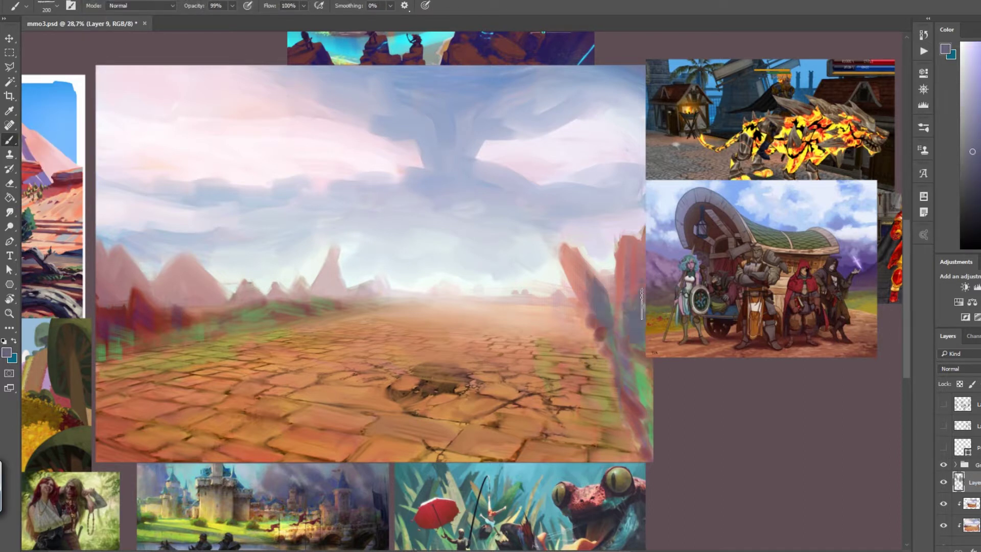
click(950, 368)
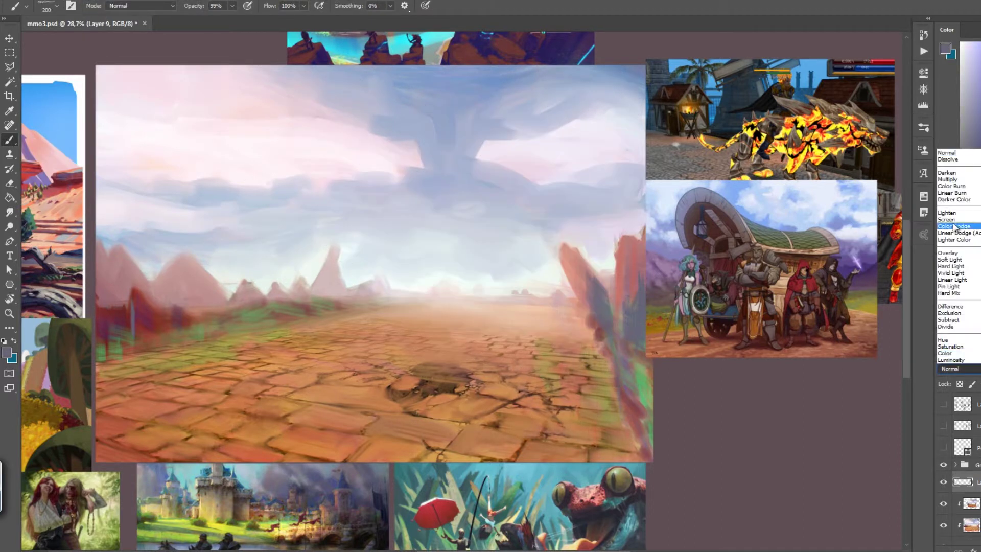
key(Escape)
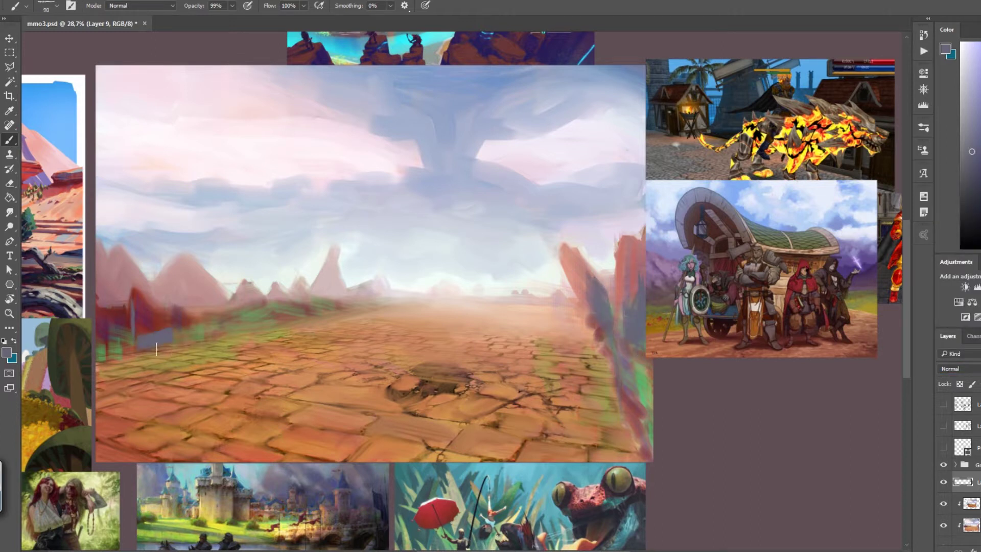
Step: Paint a grey shape left of the road, flattening its top with the Eraser
drag(148, 341, 232, 345)
key(e)
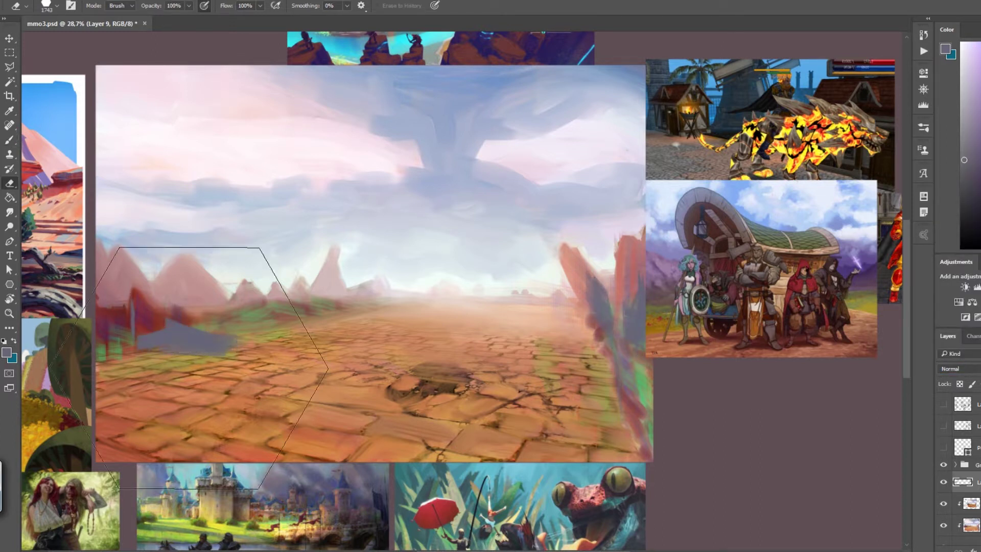
drag(153, 322, 195, 326)
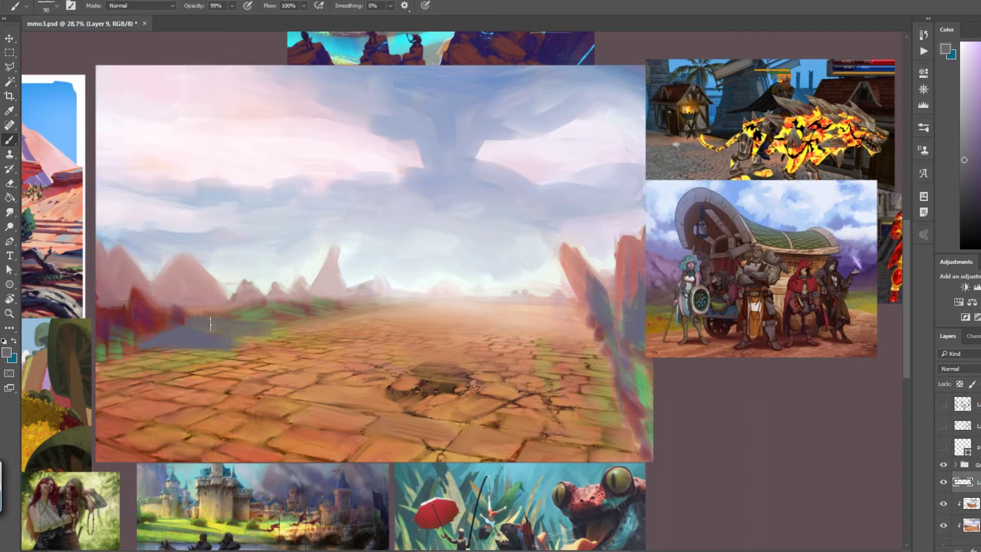
key(b)
drag(224, 342, 133, 353)
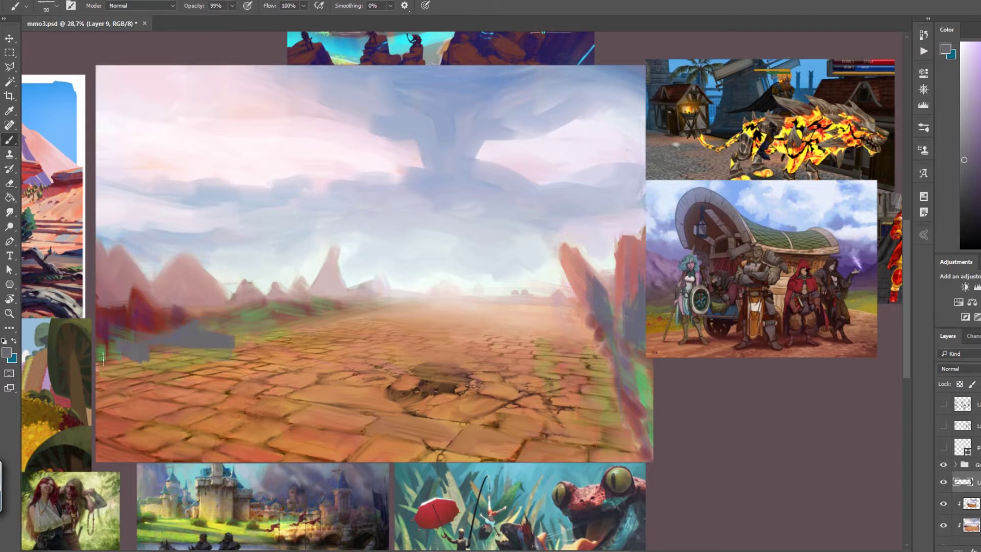
drag(576, 267, 633, 334)
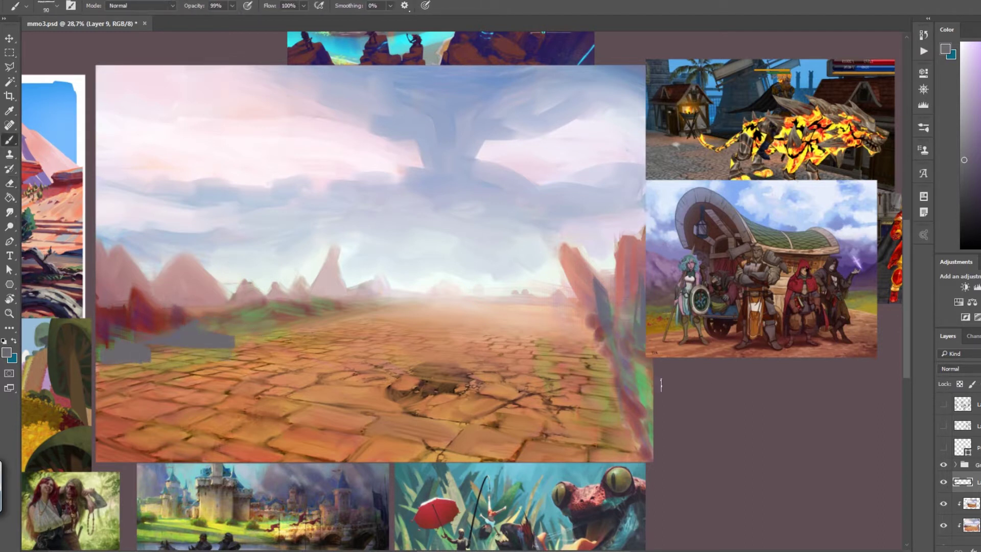
Step: Adjust the grey shape's hue, set the layer to Multiply, and extend the dark patch along the road
key(ctrl+u)
drag(757, 182, 766, 183)
key(Return)
click(958, 368)
click(955, 185)
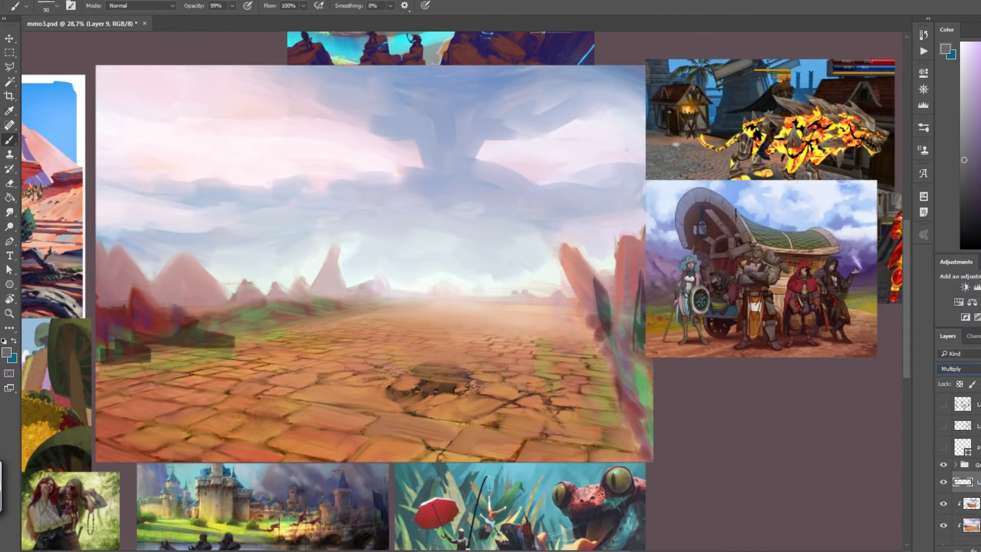
mouse_move(241, 344)
mouse_down()
mouse_move(184, 350)
mouse_move(225, 346)
mouse_move(198, 328)
mouse_up()
click(942, 447)
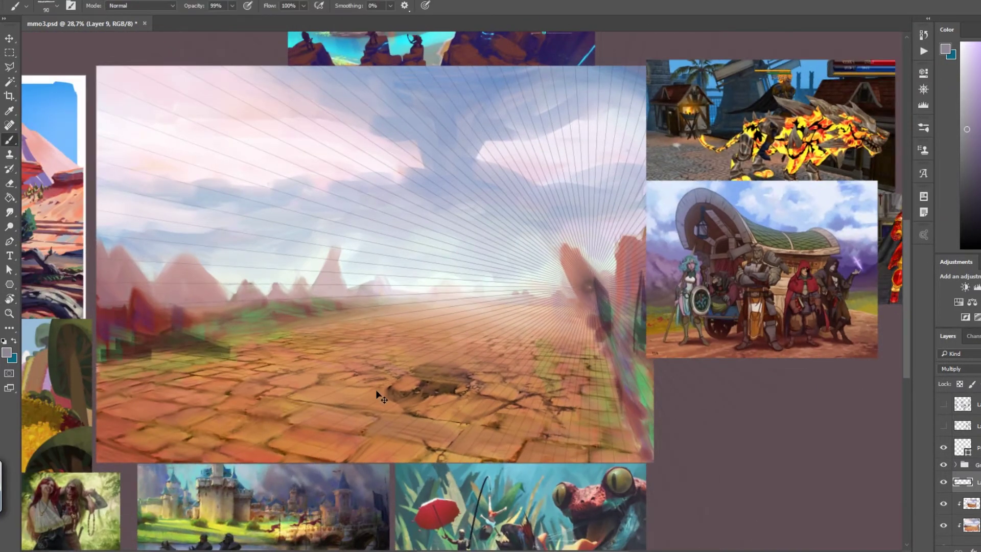
Step: Shift the dark patch's colour with Hue/Saturation and hide the perspective grid
key(ctrl+u)
drag(736, 219, 743, 219)
key(Return)
click(943, 447)
key(r)
drag(537, 230, 594, 315)
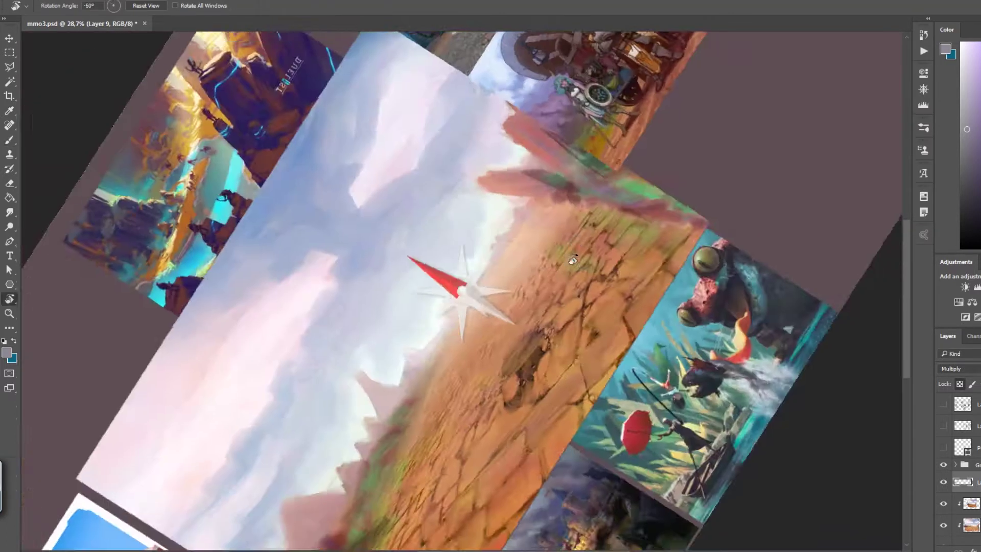
Step: Boost the grey patch's saturation and shift its hue with Hue/Saturation
key(e)
scroll(629, 329, down, 3)
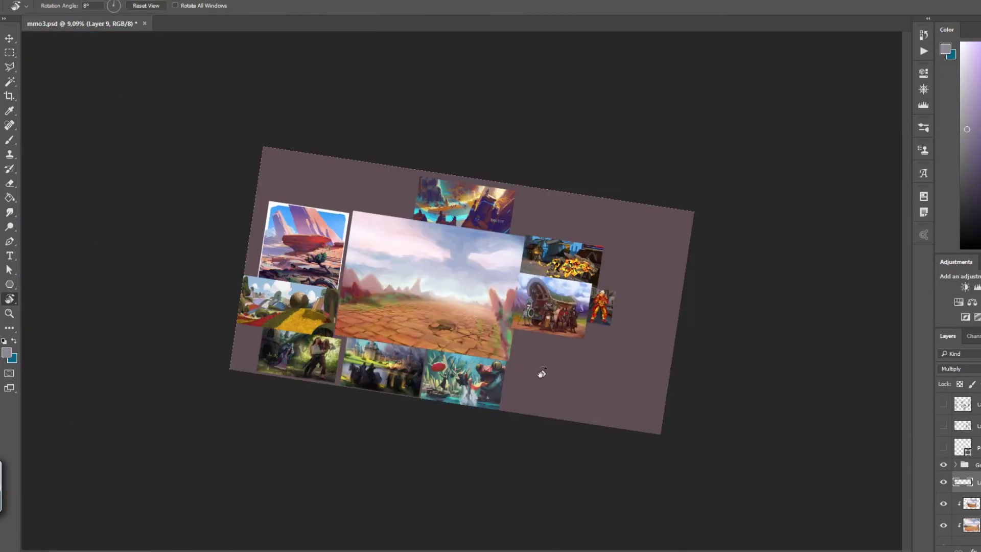
drag(542, 388, 606, 306)
key(ctrl+u)
mouse_move(744, 194)
mouse_down()
mouse_move(775, 194)
mouse_move(755, 167)
mouse_up()
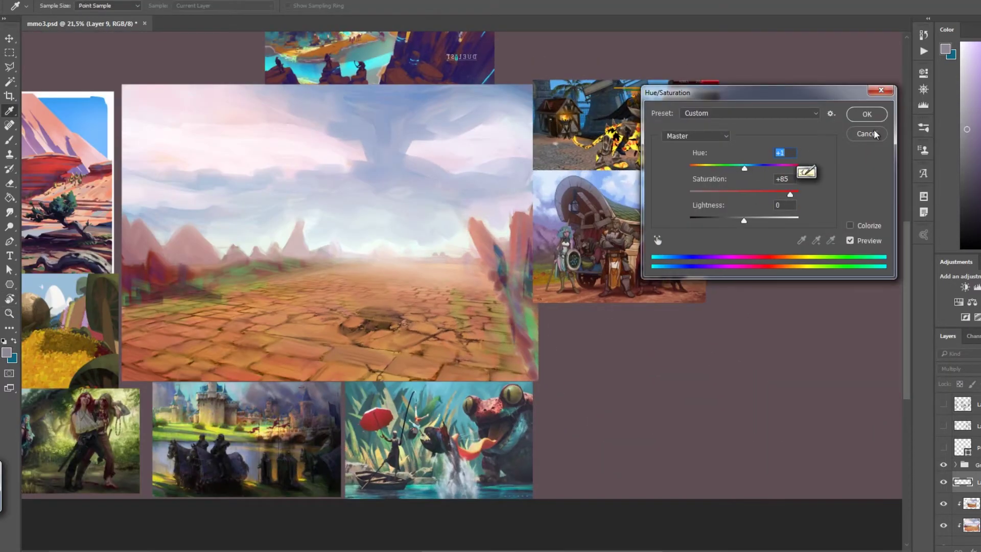
key(Return)
Step: Pick a purple paint colour for the boulder, alternating brush and eraser while levelling the view
key(r)
drag(185, 220, 156, 244)
key(b)
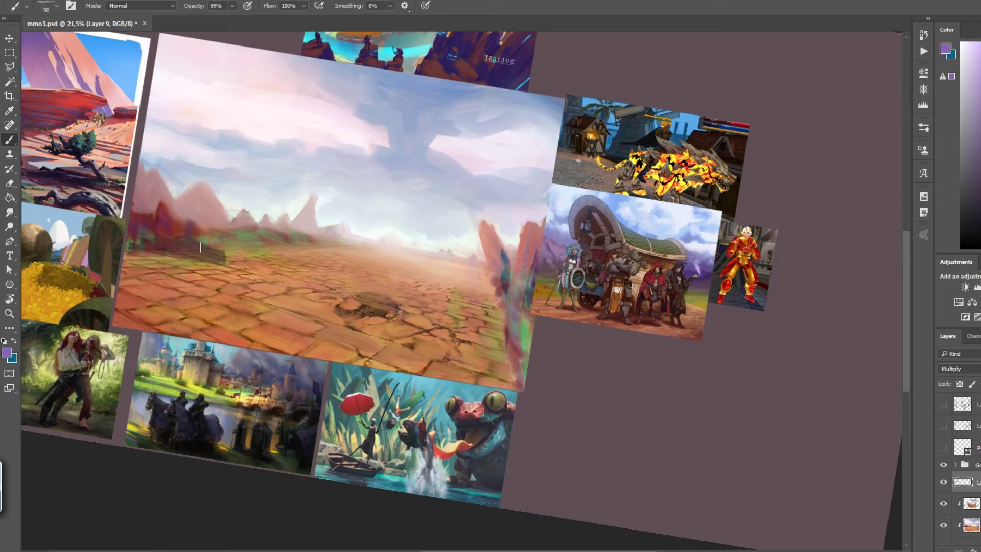
key(e)
key(r)
drag(470, 306, 460, 286)
key(b)
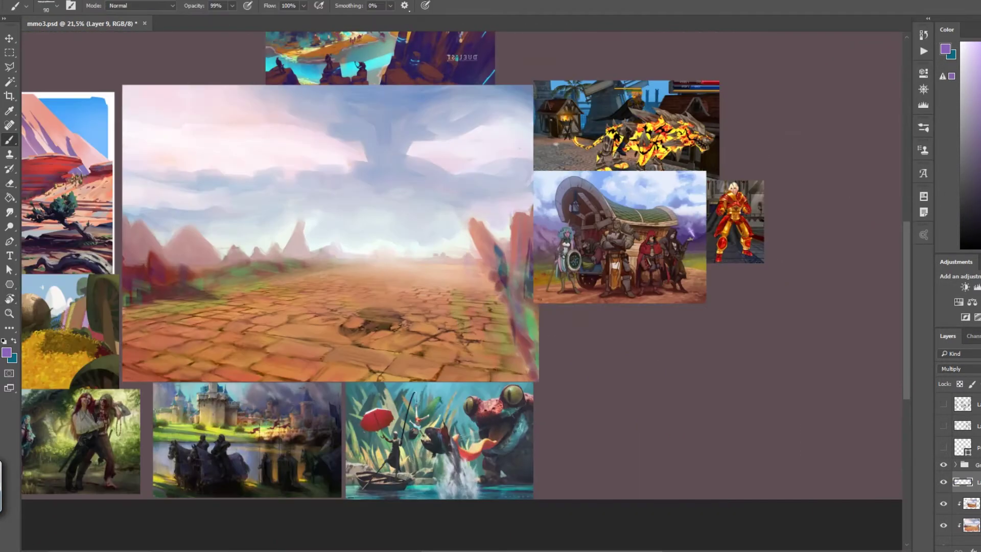
Step: Make Layer 8 the active layer and tilt the view to check the composition
key(r)
scroll(555, 280, up, 1)
click(971, 503)
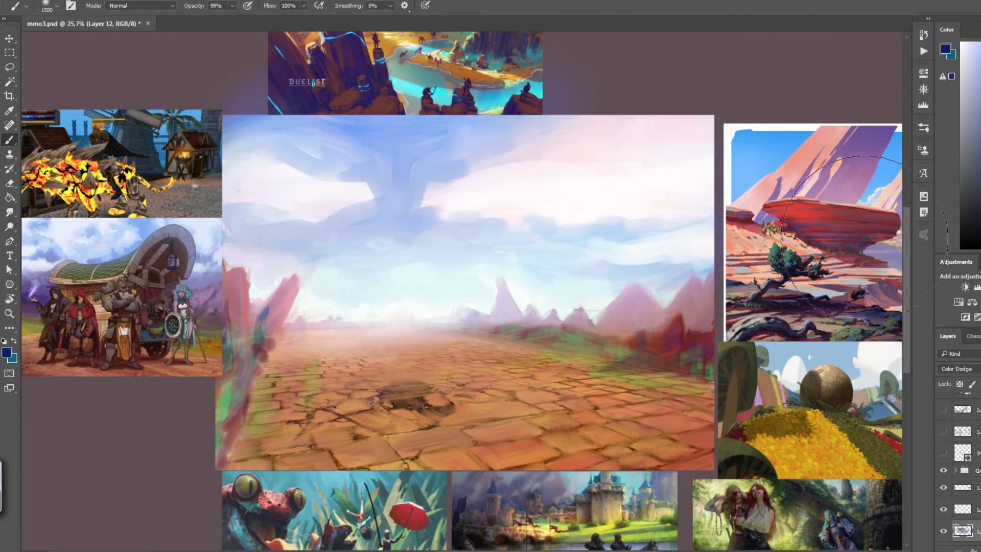
key(r)
drag(624, 260, 718, 350)
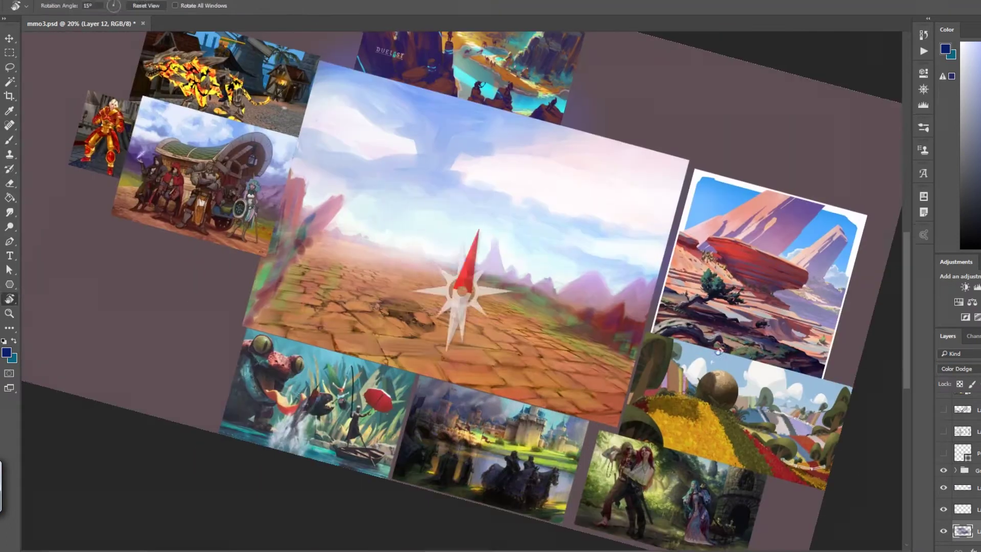